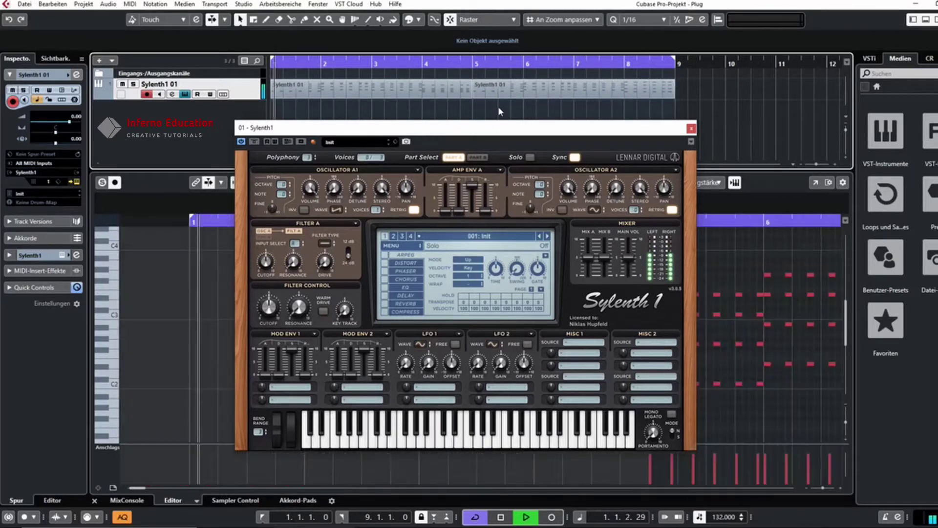
Set the synth's polyphony to 16, increase the number of voices on Oscillator A1, and play back the chords
{"action": "key", "text": "space"}
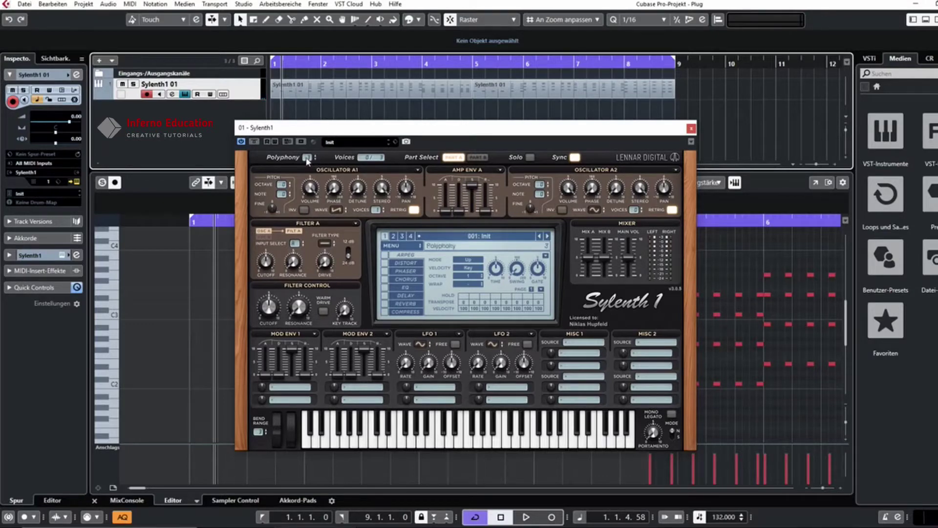
{"action": "left_click_drag", "start_coordinate": [309, 162], "coordinate": [313, 136]}
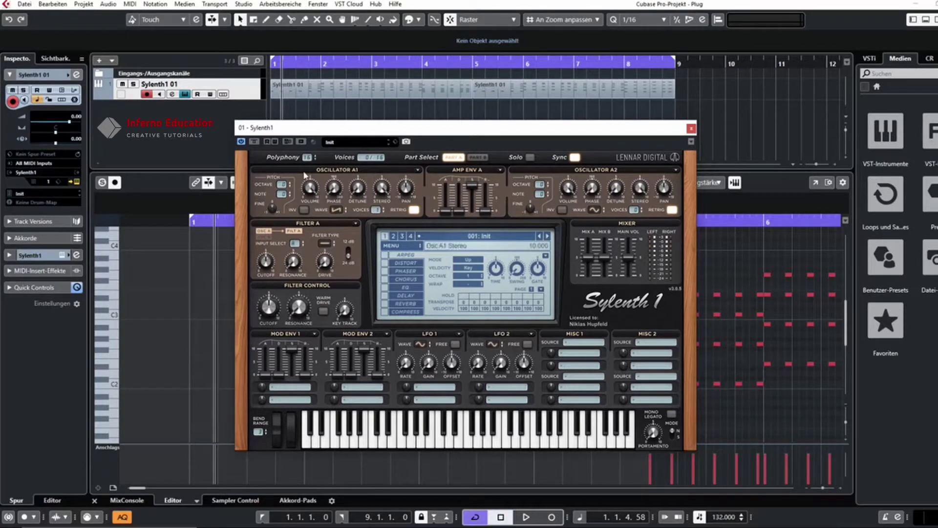
{"action": "mouse_move", "coordinate": [380, 194]}
{"action": "mouse_move", "coordinate": [339, 212]}
{"action": "mouse_move", "coordinate": [415, 214]}
{"action": "left_click", "coordinate": [379, 210]}
{"action": "mouse_move", "coordinate": [367, 179]}
{"action": "key", "text": "space"}
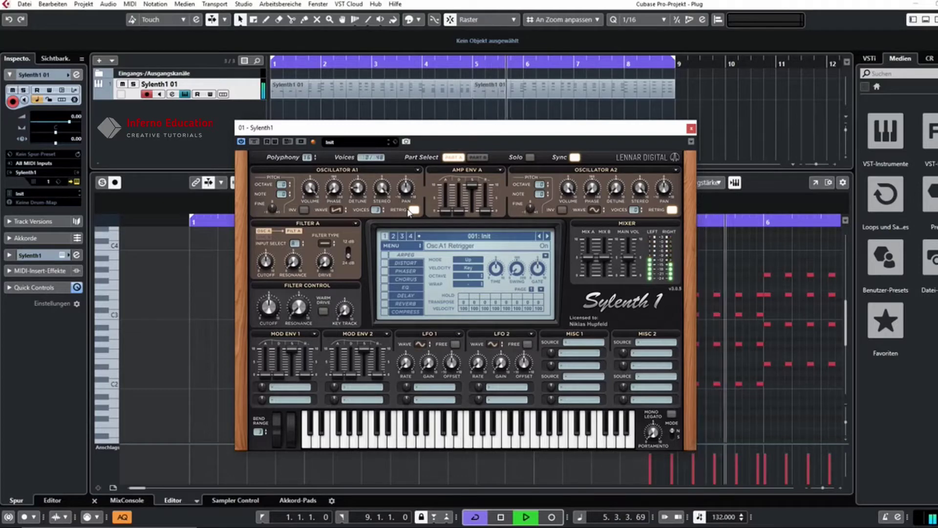
{"action": "key", "text": "space"}
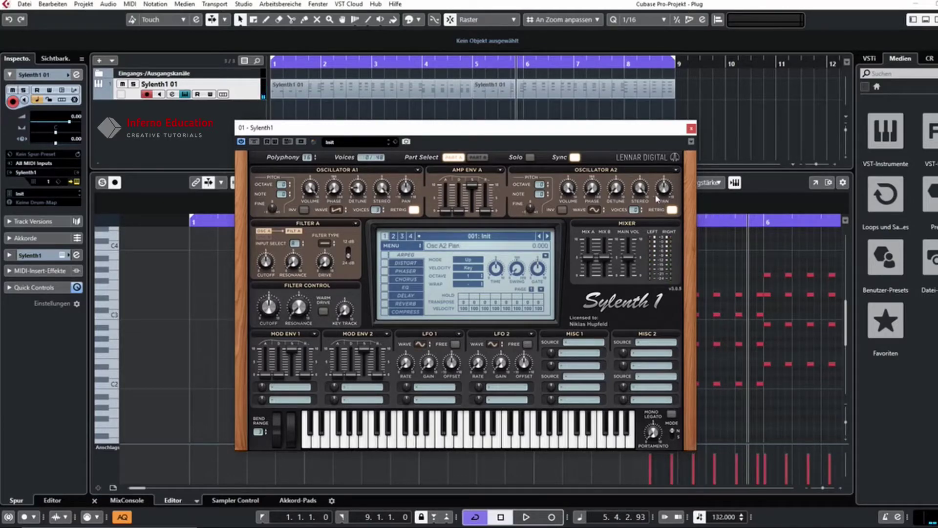
Give Oscillator A2 a Pulse waveform with 3 voices and adjust its volume while the chords play
{"action": "left_click", "coordinate": [605, 211]}
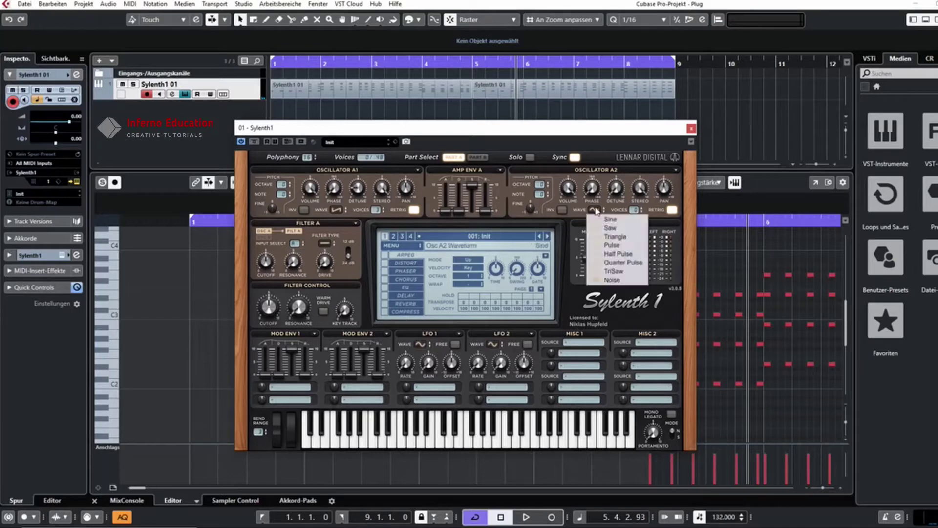
{"action": "left_click", "coordinate": [626, 249]}
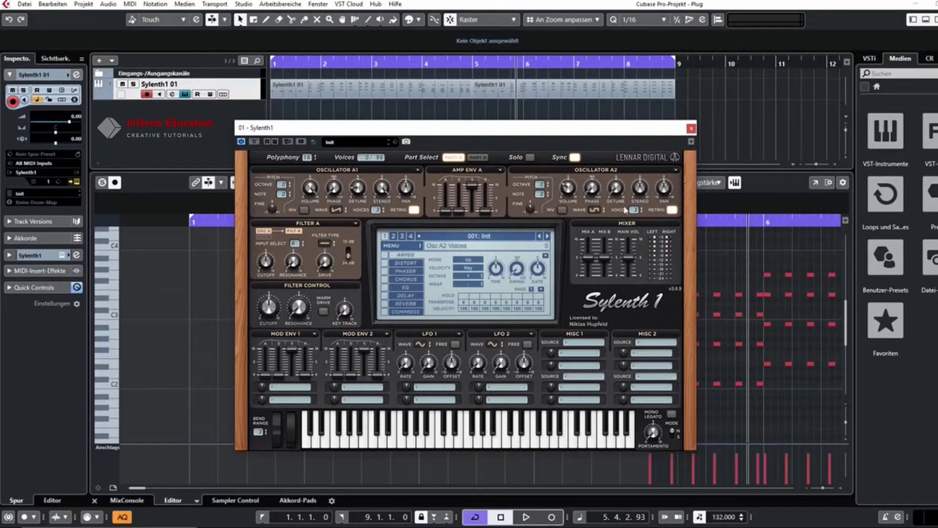
{"action": "key", "text": "space"}
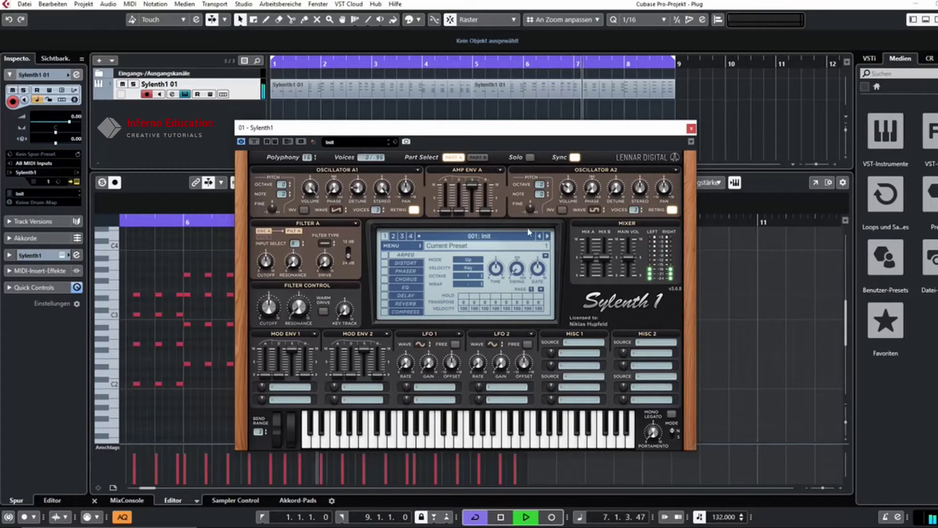
{"action": "mouse_move", "coordinate": [567, 188]}
{"action": "left_mouse_down"}
{"action": "mouse_move", "coordinate": [568, 203]}
{"action": "mouse_move", "coordinate": [570, 192]}
{"action": "left_mouse_up"}
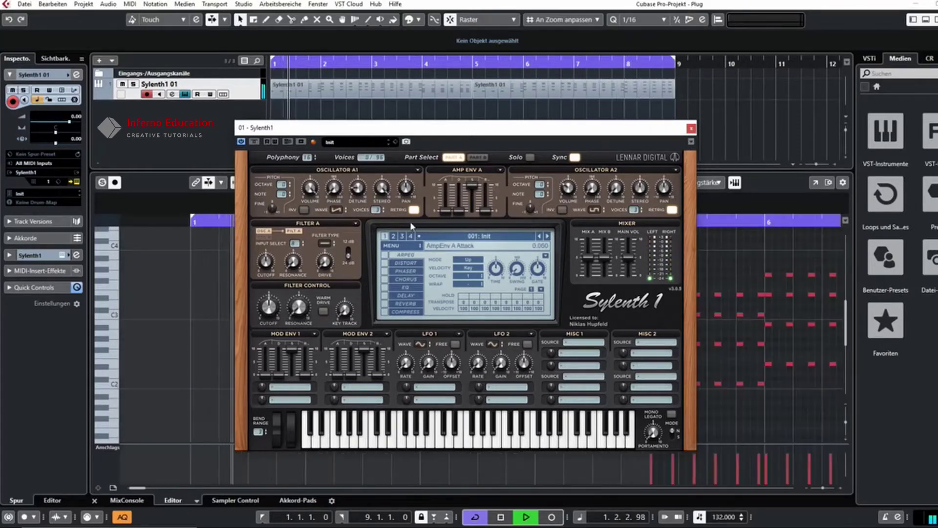
{"action": "key", "text": "space"}
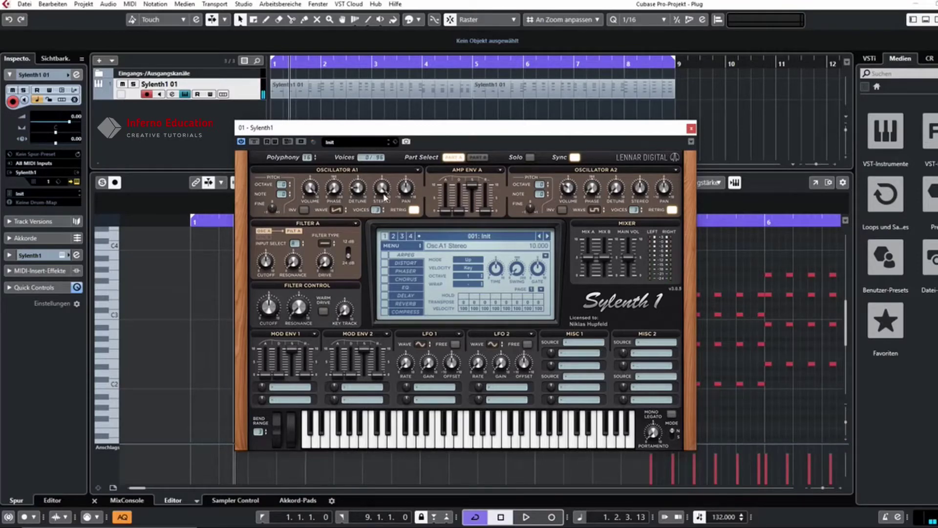
Shape Amp Env A with raised decay, sustain at minimum and release at about 4.9, and audition the chords
{"action": "left_click_drag", "start_coordinate": [384, 190], "coordinate": [381, 262]}
{"action": "left_click_drag", "start_coordinate": [446, 209], "coordinate": [448, 213]}
{"action": "left_click_drag", "start_coordinate": [461, 187], "coordinate": [469, 155]}
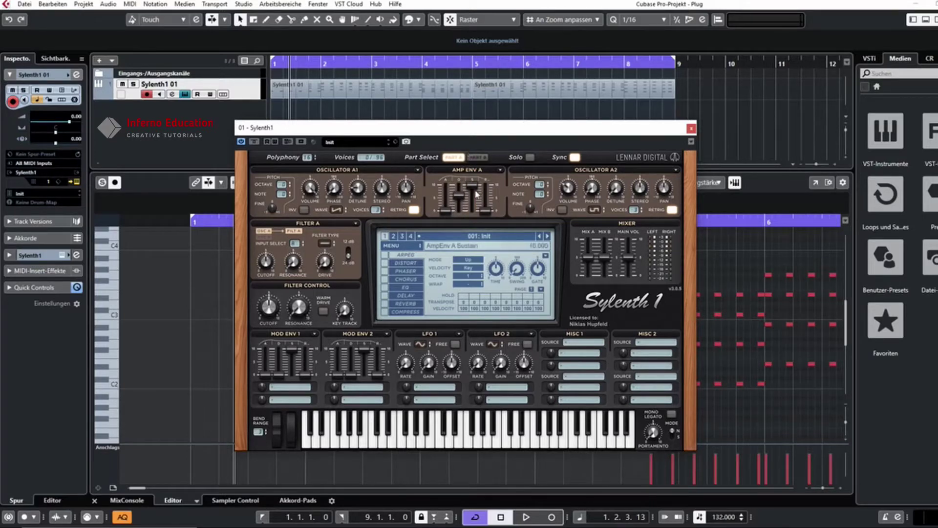
{"action": "mouse_move", "coordinate": [474, 188]}
{"action": "left_mouse_down"}
{"action": "mouse_move", "coordinate": [472, 211]}
{"action": "mouse_move", "coordinate": [488, 197]}
{"action": "left_mouse_up"}
{"action": "left_click_drag", "start_coordinate": [497, 160], "coordinate": [498, 171]}
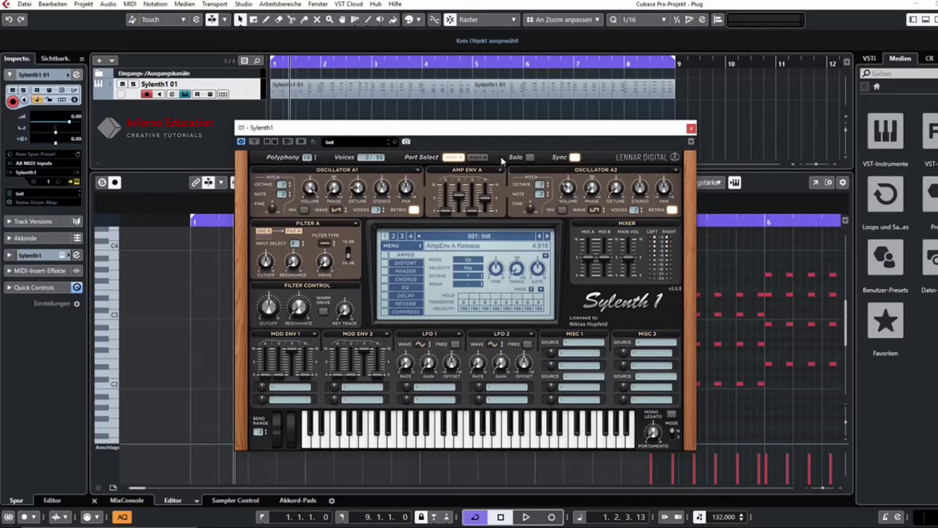
{"action": "key", "text": "space"}
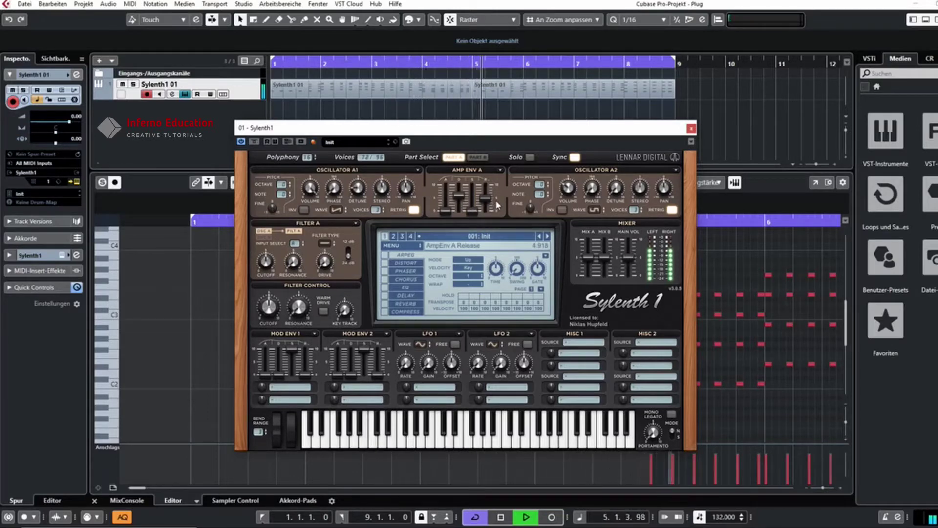
{"action": "key", "text": "space"}
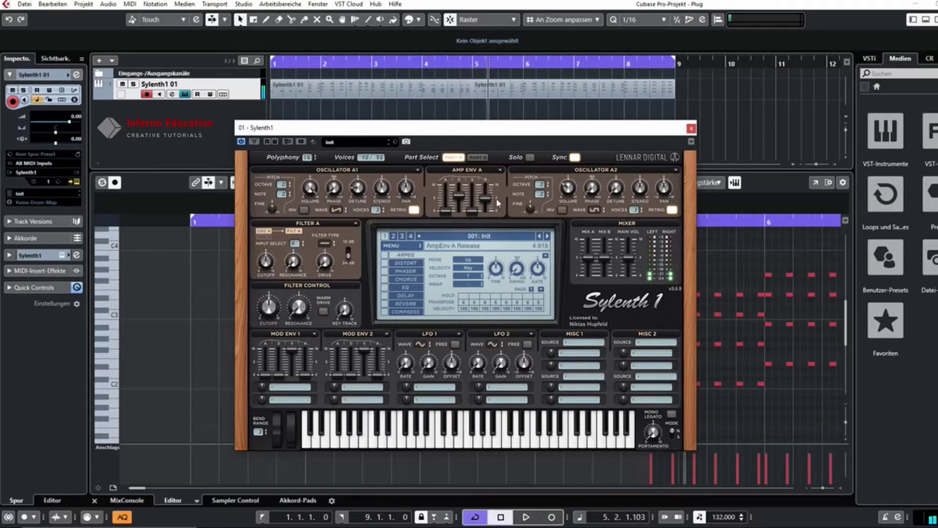
Shape Part B's amp envelope to match Part A, with raised decay, minimum sustain and raised release
{"action": "left_click", "coordinate": [477, 157]}
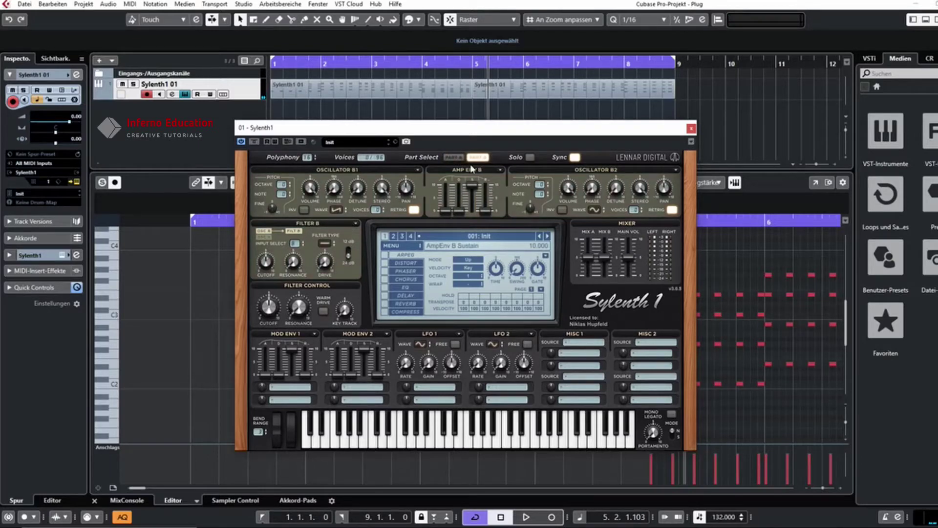
{"action": "mouse_move", "coordinate": [439, 213]}
{"action": "left_click", "coordinate": [454, 157]}
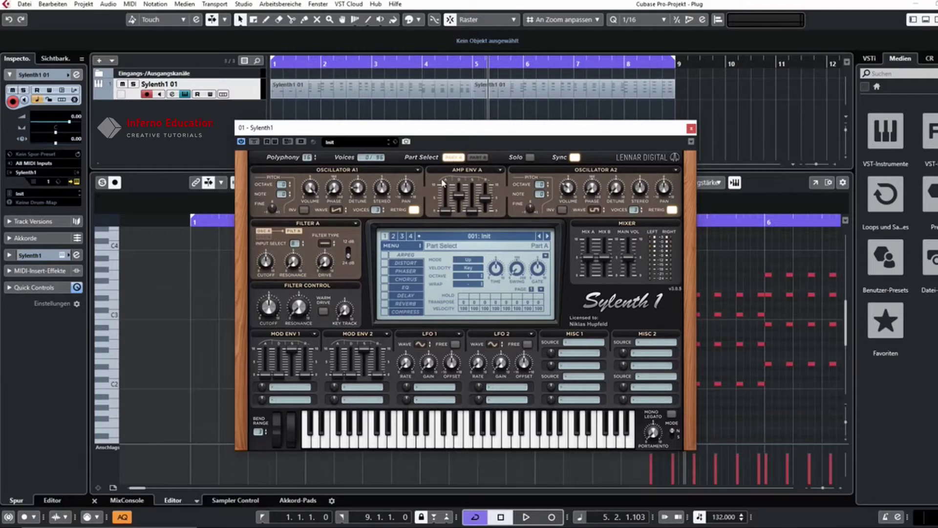
{"action": "left_click", "coordinate": [478, 158]}
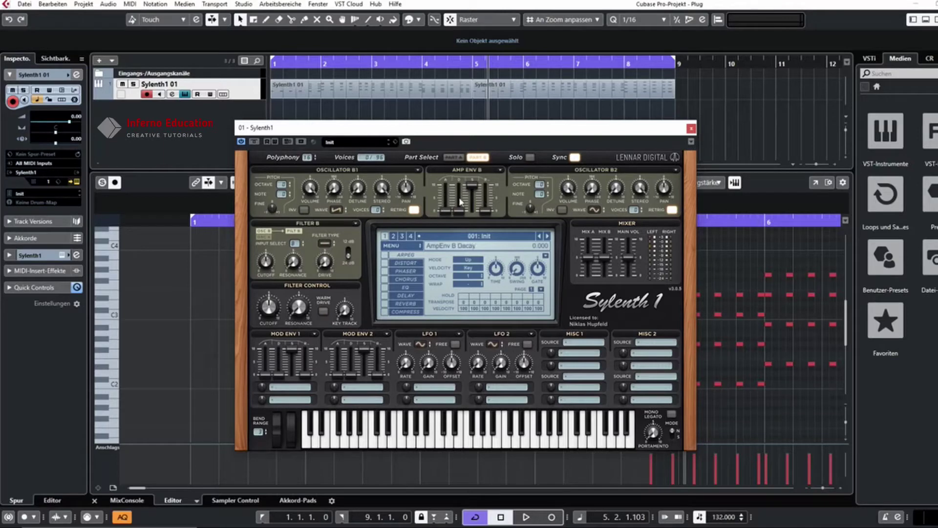
{"action": "left_click_drag", "start_coordinate": [458, 215], "coordinate": [491, 163]}
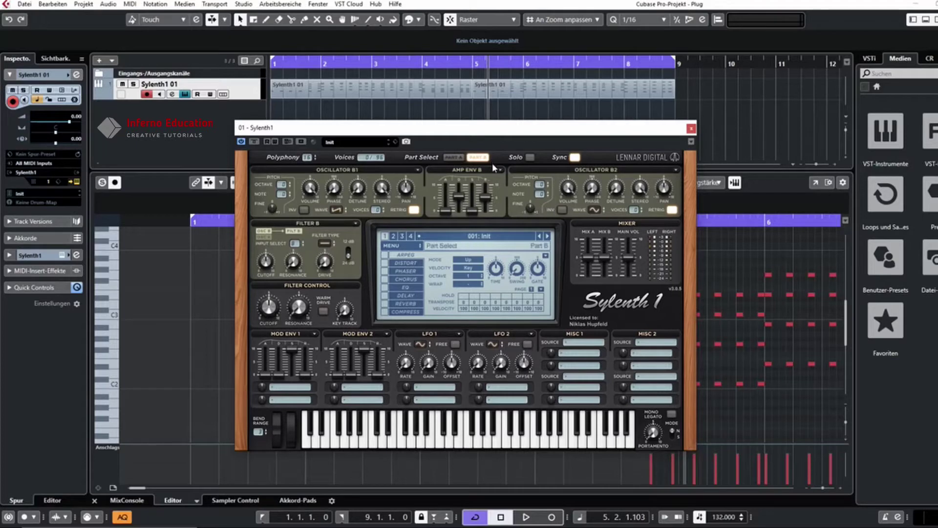
Turn off retrigger and raise the voice count on Oscillator B1, and set its volume to 4.000 during playback
{"action": "left_click", "coordinate": [414, 211]}
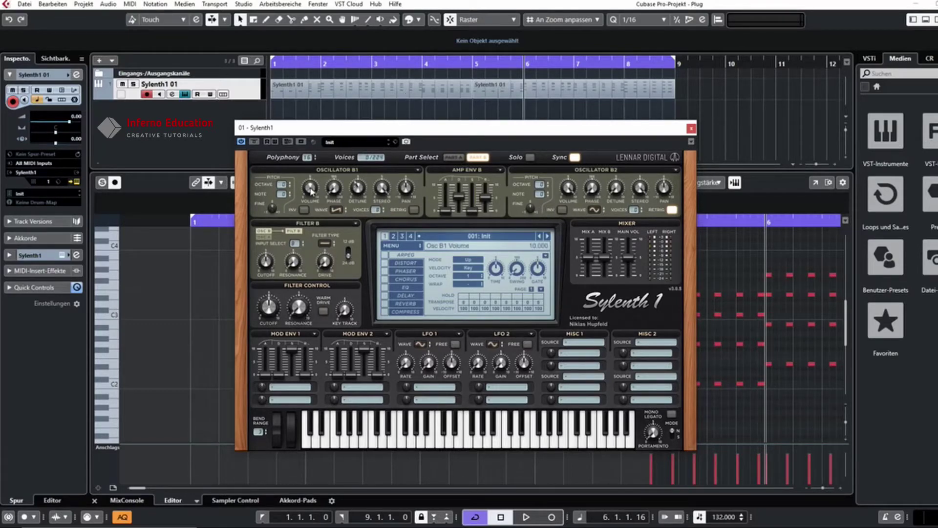
{"action": "left_click_drag", "start_coordinate": [308, 217], "coordinate": [308, 320]}
{"action": "key", "text": "space"}
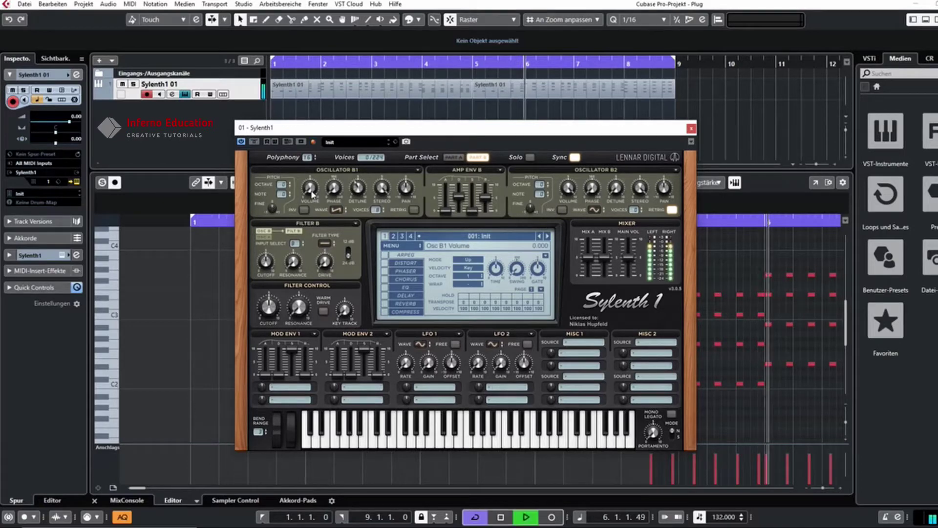
{"action": "left_click_drag", "start_coordinate": [312, 194], "coordinate": [326, 144]}
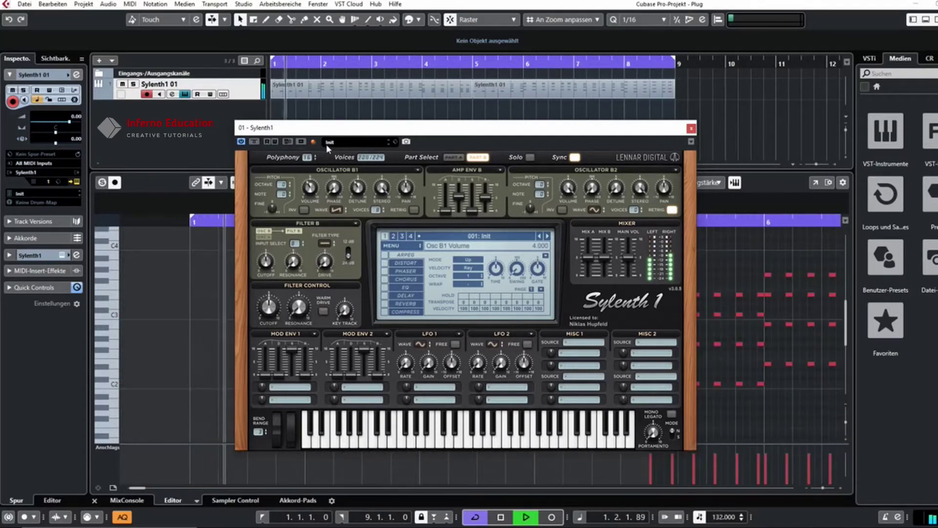
{"action": "key", "text": "space"}
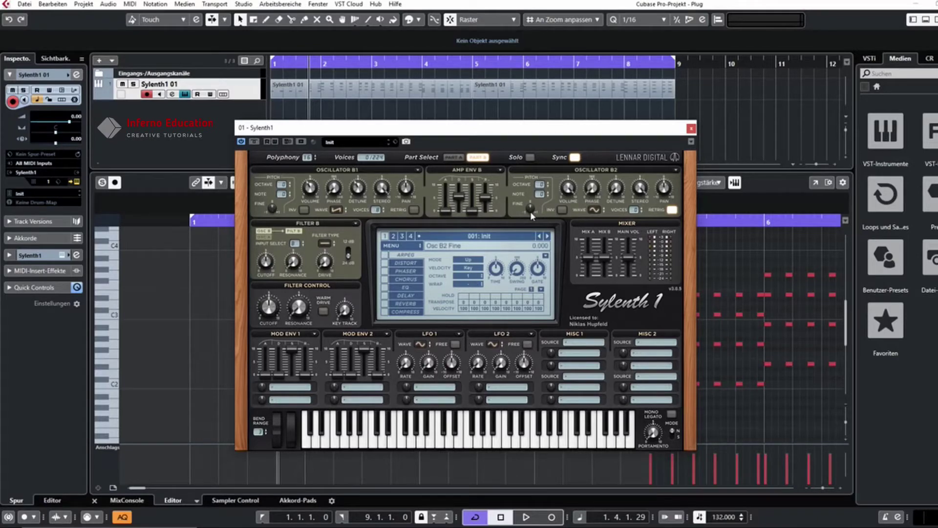
Set the filter type of both Filter A and Filter B to Lowpass
{"action": "left_click", "coordinate": [453, 157]}
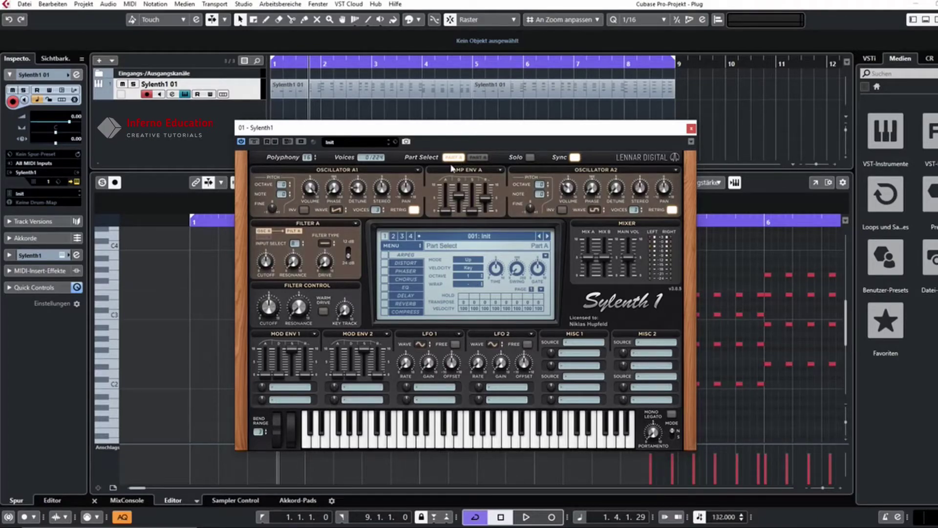
{"action": "left_click", "coordinate": [324, 244]}
{"action": "left_click", "coordinate": [359, 263]}
{"action": "left_click", "coordinate": [478, 157]}
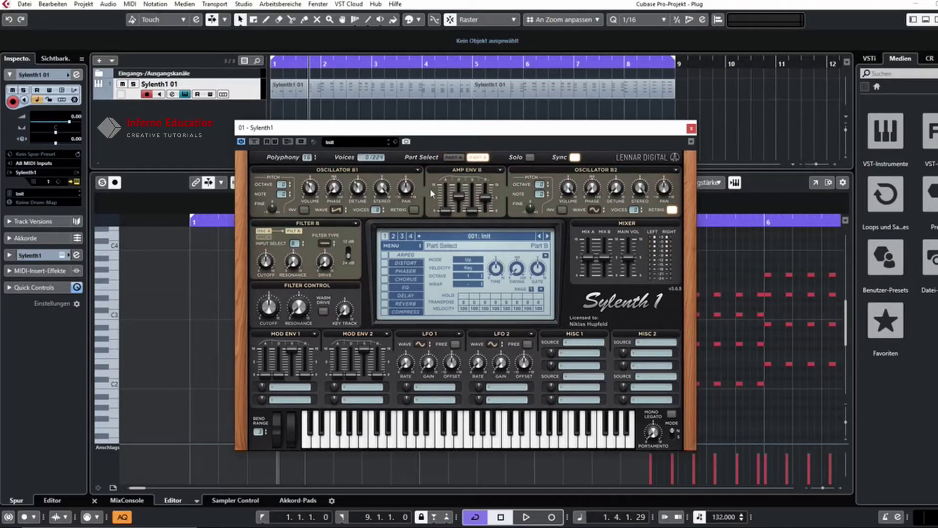
{"action": "left_click", "coordinate": [326, 245]}
{"action": "left_click", "coordinate": [342, 262]}
Sweep the Filter Control cutoff during playback to audition both lowpass filters
{"action": "key", "text": "space"}
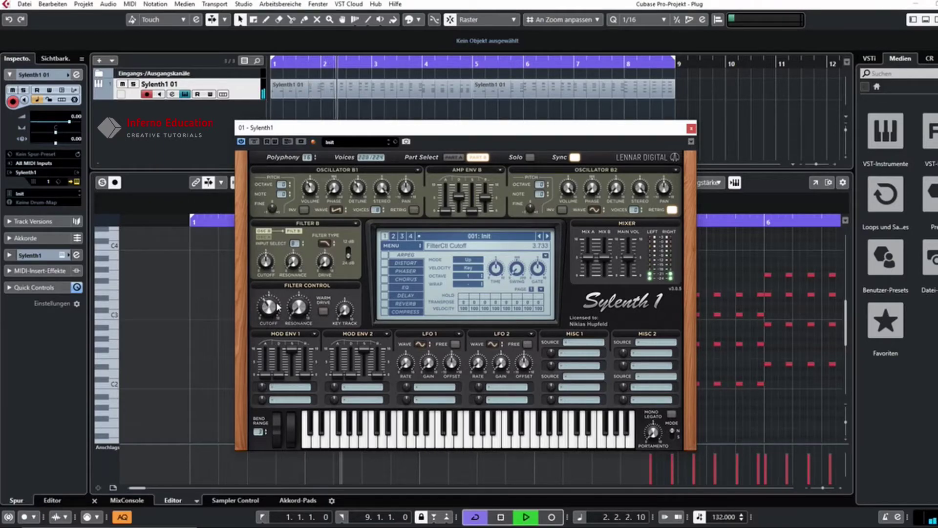
{"action": "left_click_drag", "start_coordinate": [280, 304], "coordinate": [323, 234]}
{"action": "key", "text": "space"}
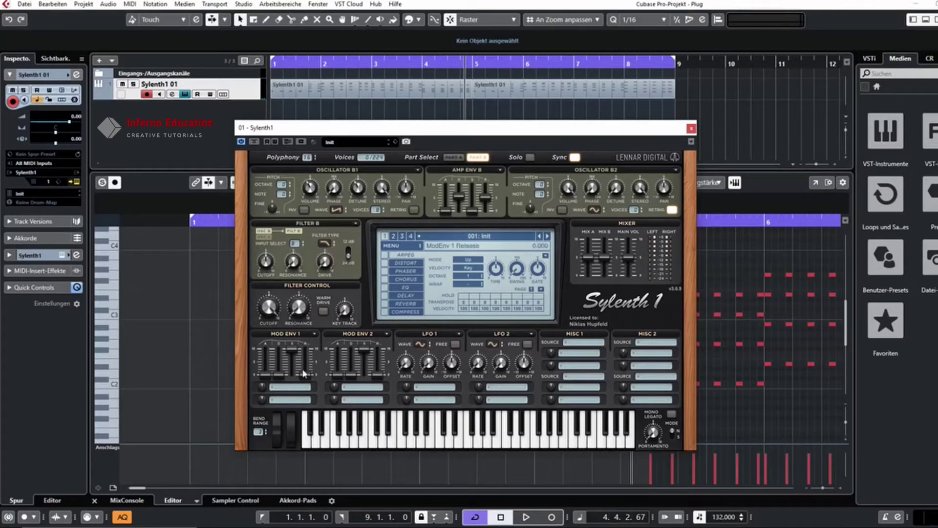
Assign Mod Env 1's first destination to Cutoff A and B
{"action": "left_click", "coordinate": [290, 389]}
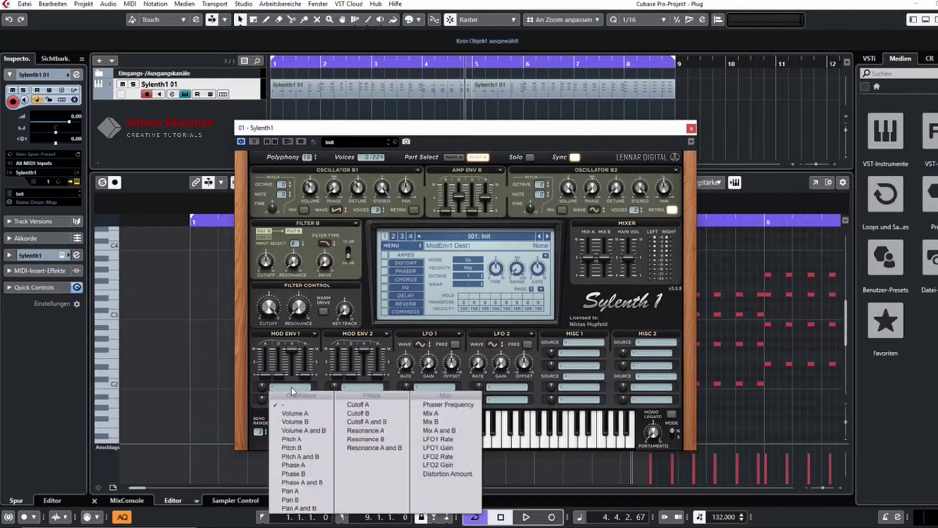
{"action": "left_click", "coordinate": [294, 392]}
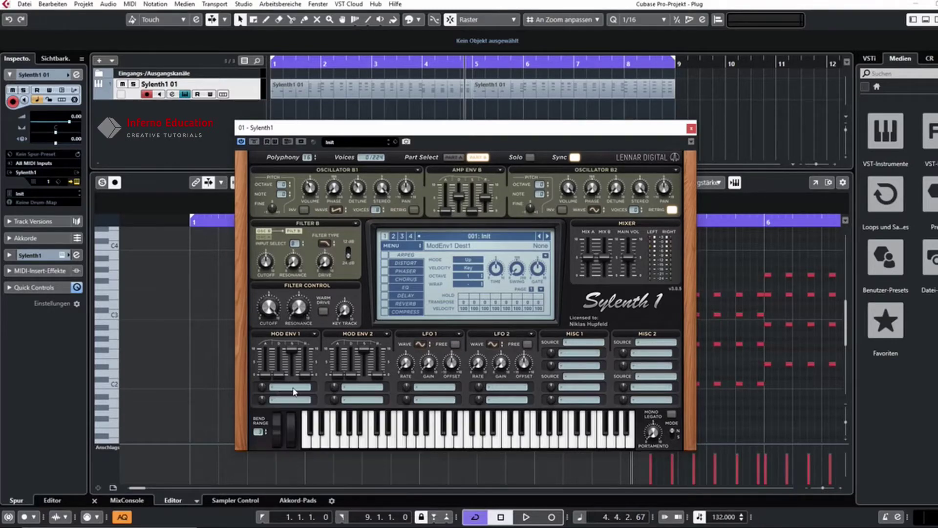
{"action": "left_click", "coordinate": [294, 389]}
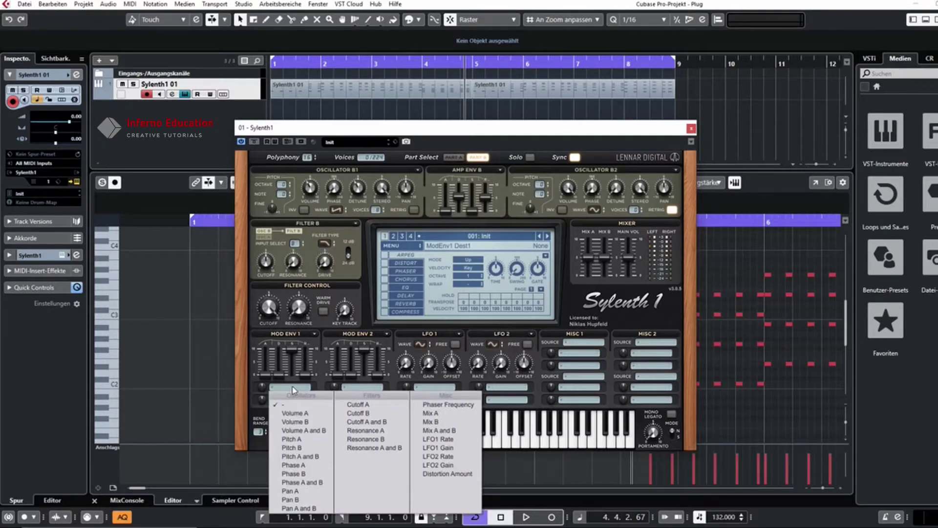
{"action": "left_click", "coordinate": [389, 422]}
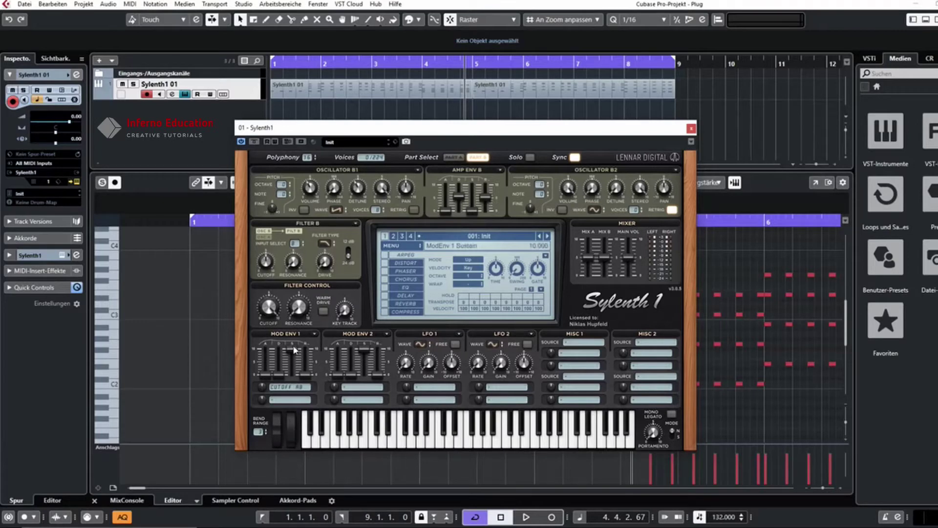
Shape Mod Env 1 with sustain at minimum and slightly raised decay and release
{"action": "left_click_drag", "start_coordinate": [288, 348], "coordinate": [304, 496]}
{"action": "left_click_drag", "start_coordinate": [282, 375], "coordinate": [287, 362]}
{"action": "left_click_drag", "start_coordinate": [286, 359], "coordinate": [288, 361]}
{"action": "left_click_drag", "start_coordinate": [307, 376], "coordinate": [277, 349]}
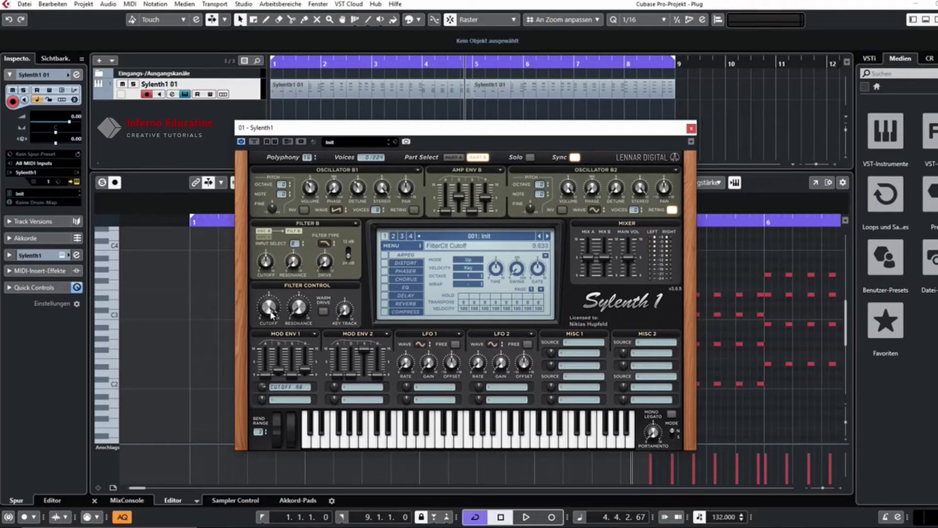
Fine-tune the Filter Control cutoff to about 2.8 while auditioning the modulated chords
{"action": "left_click_drag", "start_coordinate": [269, 388], "coordinate": [270, 412]}
{"action": "key", "text": "space"}
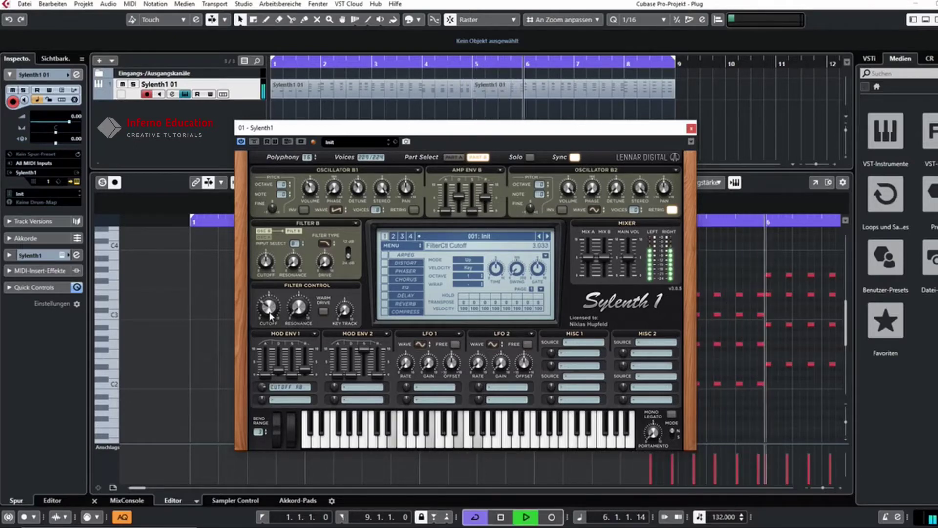
{"action": "left_click_drag", "start_coordinate": [271, 316], "coordinate": [280, 285]}
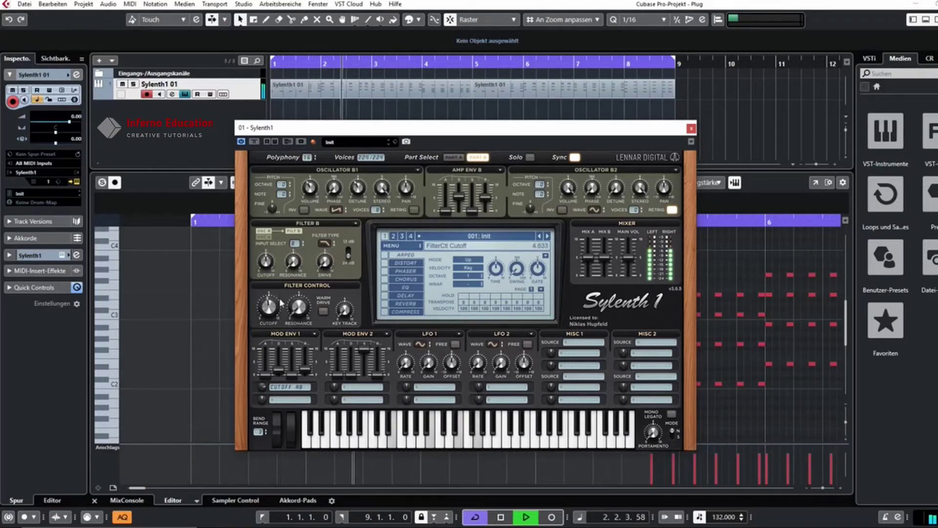
{"action": "key", "text": "space"}
{"action": "left_click", "coordinate": [262, 387]}
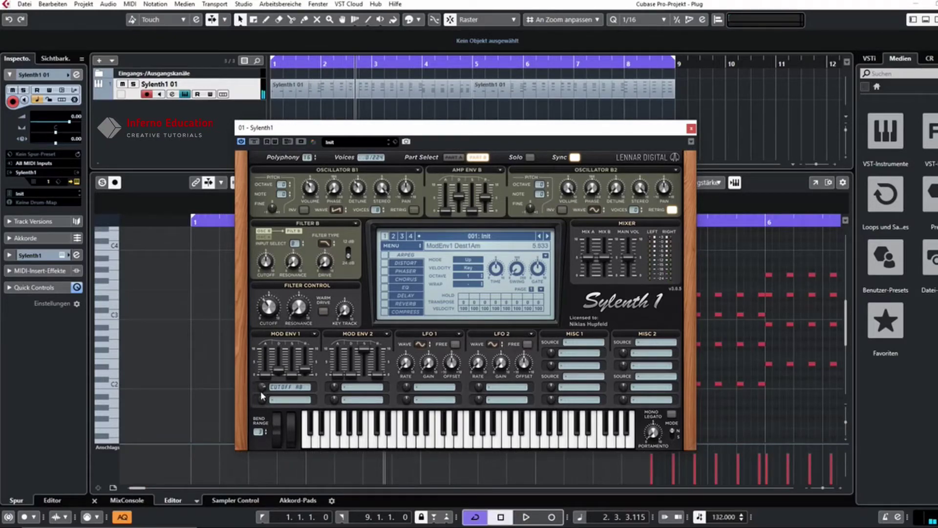
{"action": "left_click", "coordinate": [282, 371]}
{"action": "left_click_drag", "start_coordinate": [275, 311], "coordinate": [275, 311]}
{"action": "key", "text": "space"}
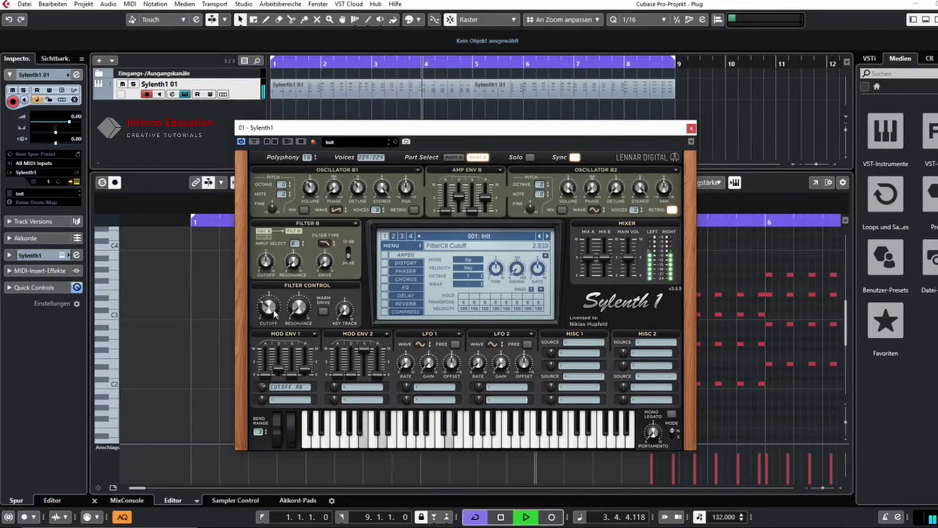
{"action": "key", "text": "space"}
{"action": "mouse_move", "coordinate": [345, 263]}
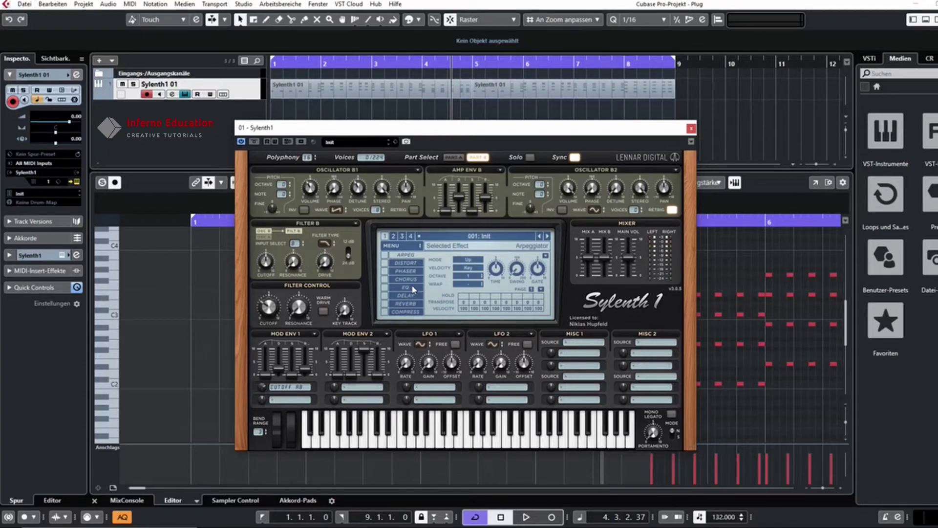
Insert StudioEQ in the first insert slot of the Sylenth1 01 mixer channel
{"action": "left_click", "coordinate": [691, 129]}
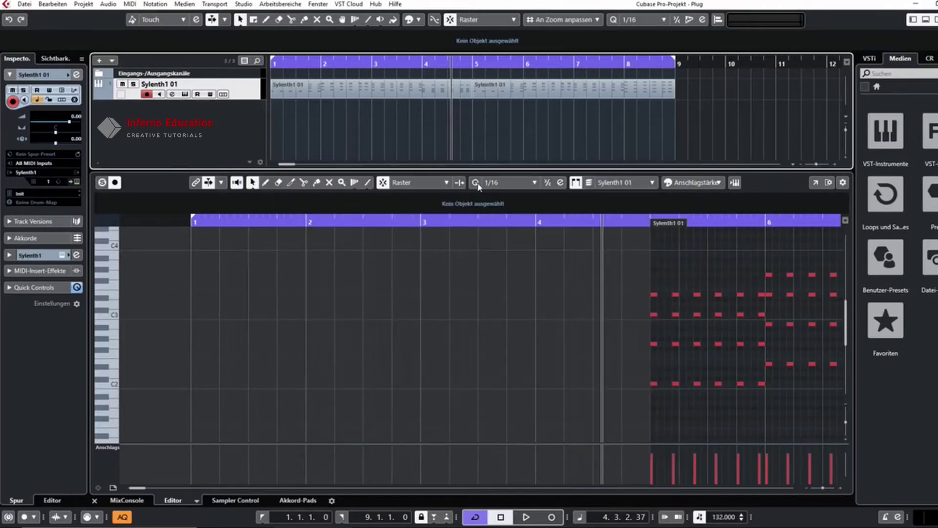
{"action": "left_click", "coordinate": [128, 501]}
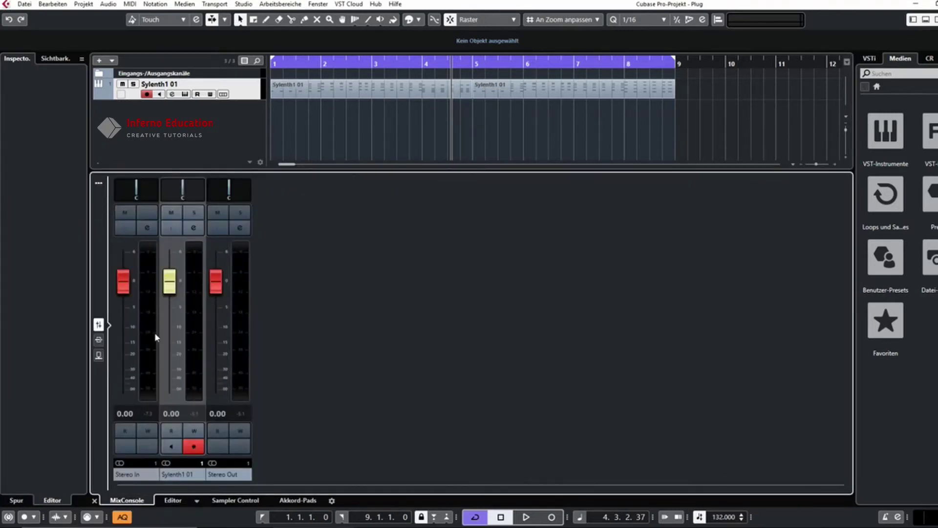
{"action": "left_click", "coordinate": [98, 339]}
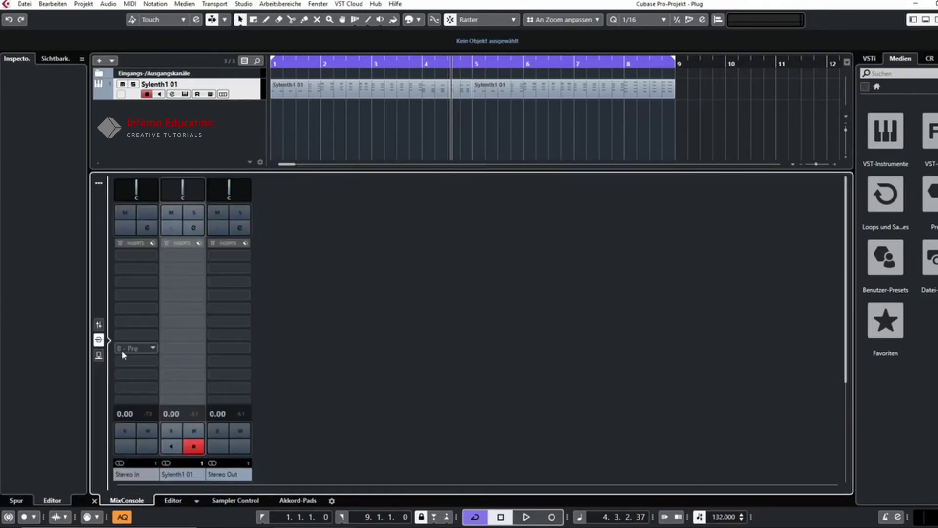
{"action": "left_click", "coordinate": [200, 257]}
{"action": "left_click", "coordinate": [176, 316]}
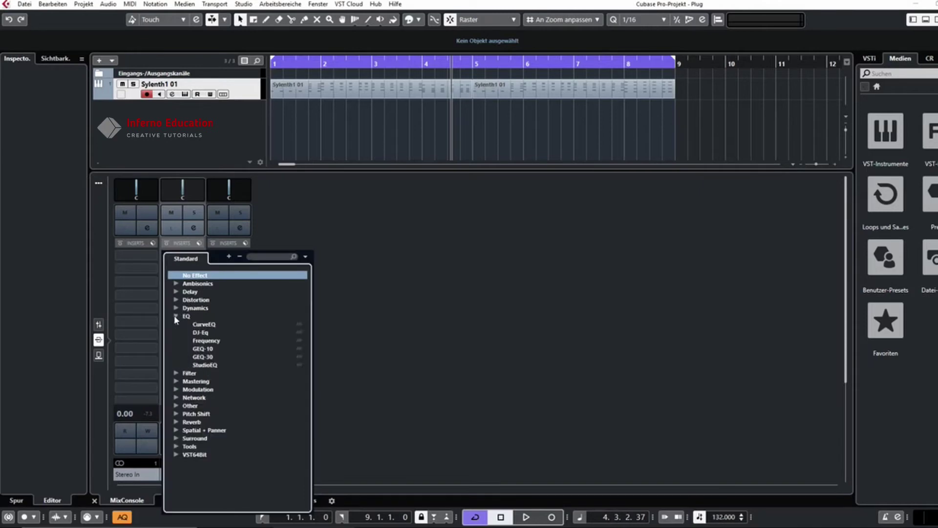
{"action": "left_click", "coordinate": [204, 365]}
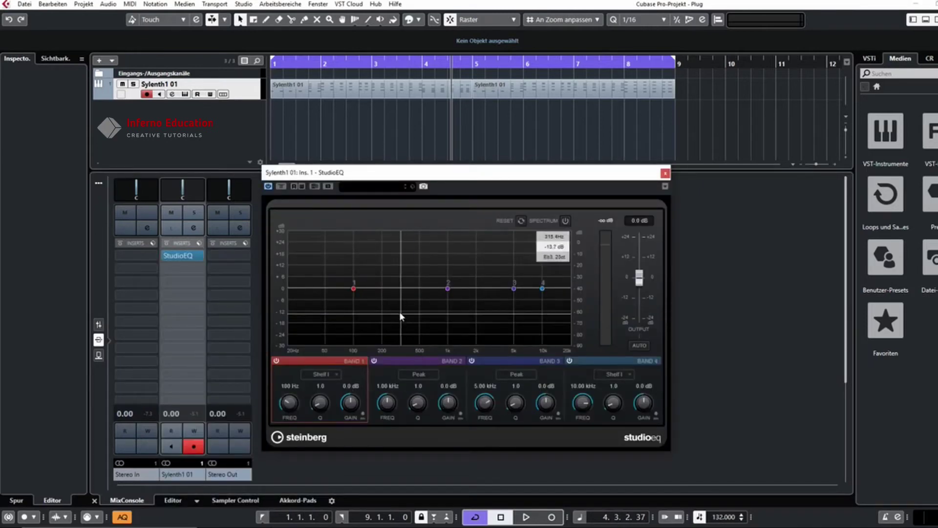
Set StudioEQ band 1 to a Cut filter with Q 4.6 at 192 Hz to remove the low end
{"action": "left_click", "coordinate": [337, 373]}
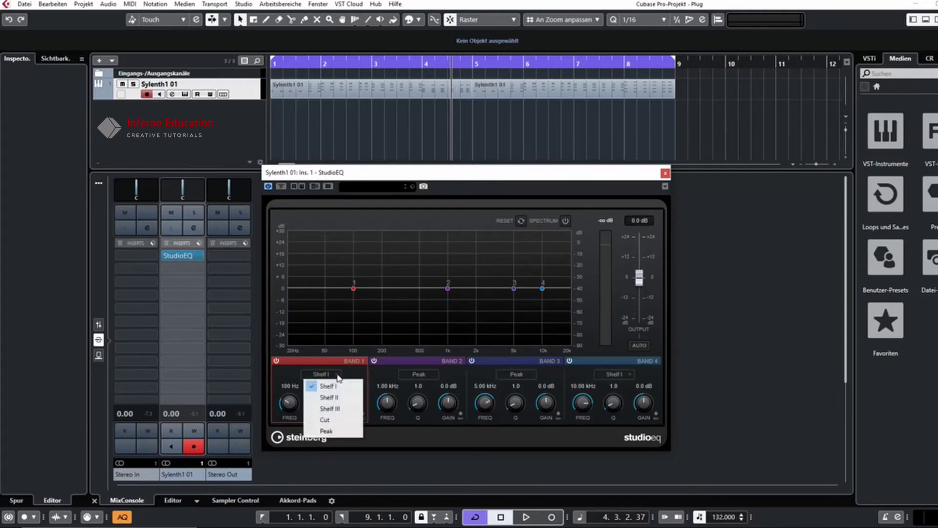
{"action": "left_click", "coordinate": [334, 420]}
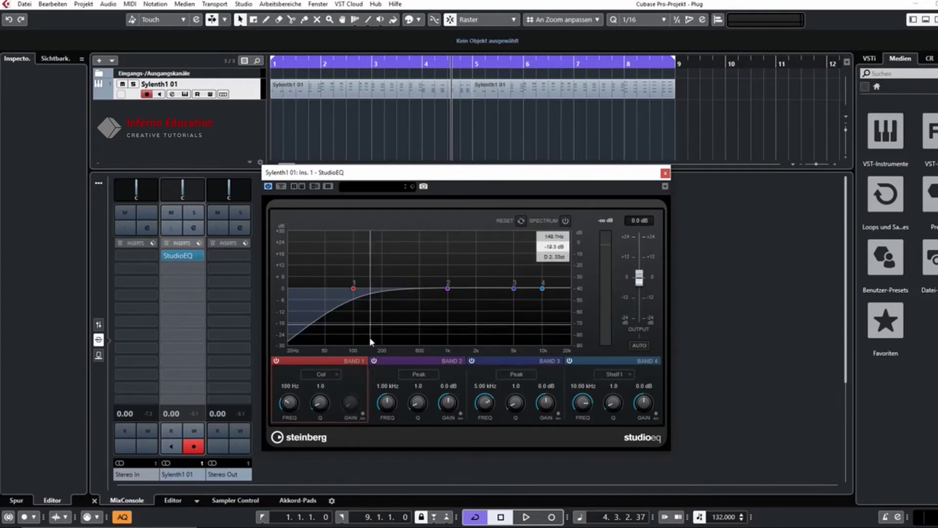
{"action": "left_click_drag", "start_coordinate": [327, 385], "coordinate": [332, 373]}
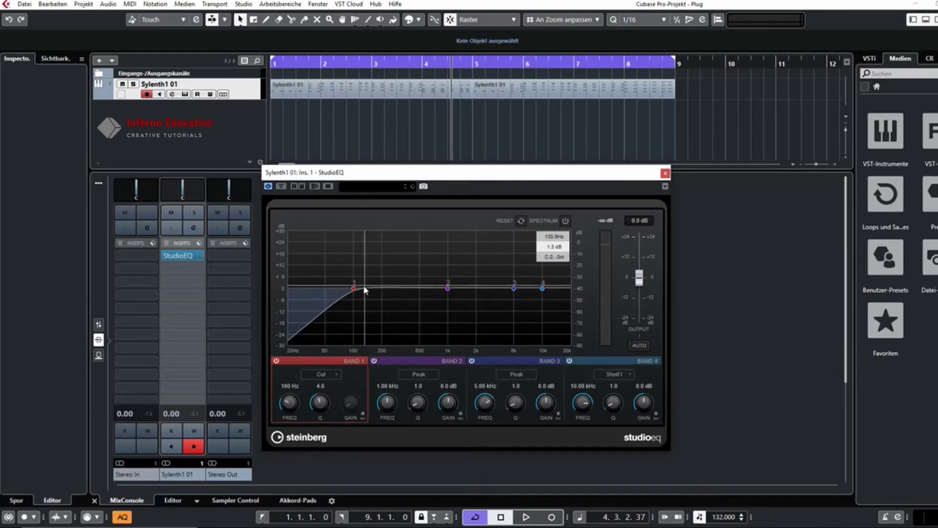
{"action": "left_click_drag", "start_coordinate": [355, 292], "coordinate": [381, 288]}
Boost StudioEQ band 3 by about 2.9 dB at about 5.36 kHz while auditioning the chords
{"action": "key", "text": "space"}
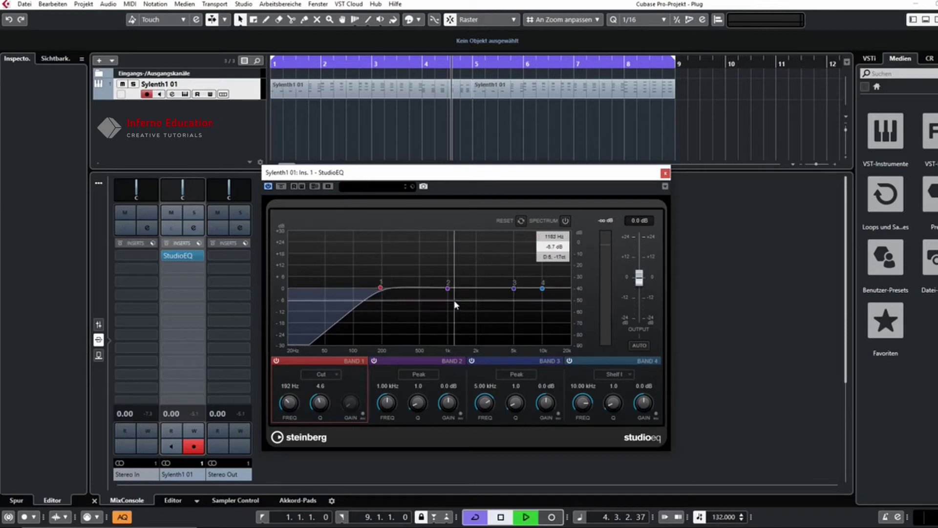
{"action": "mouse_move", "coordinate": [511, 289]}
{"action": "left_mouse_down"}
{"action": "mouse_move", "coordinate": [501, 273]}
{"action": "mouse_move", "coordinate": [523, 277]}
{"action": "mouse_move", "coordinate": [518, 286]}
{"action": "left_mouse_up"}
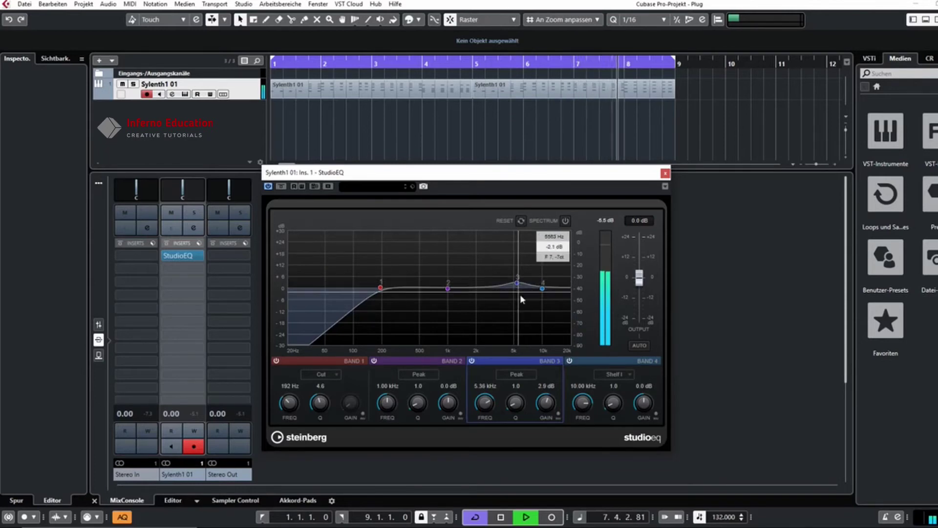
{"action": "key", "text": "space"}
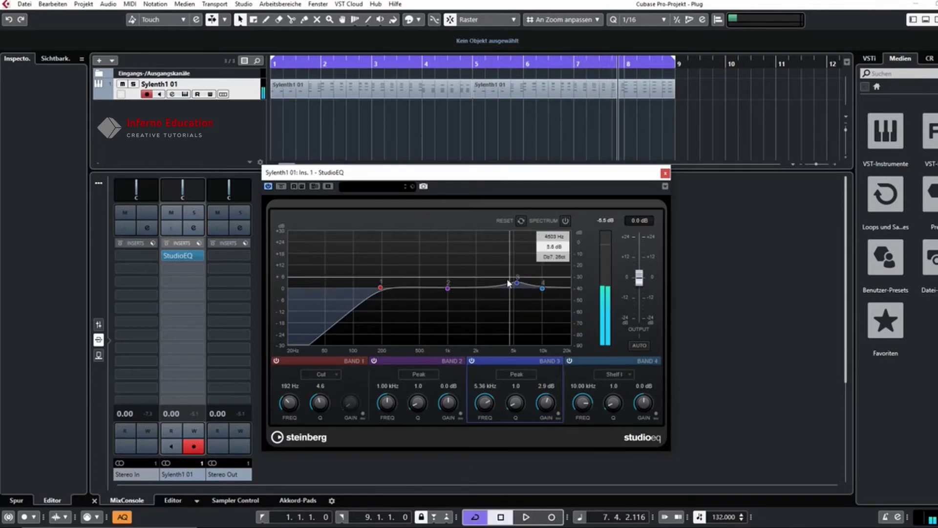
Set StudioEQ band 4 to Shelf II at about 9.73 kHz with -2.4 dB gain and close the equalizer
{"action": "left_click", "coordinate": [629, 375]}
{"action": "left_click", "coordinate": [636, 401]}
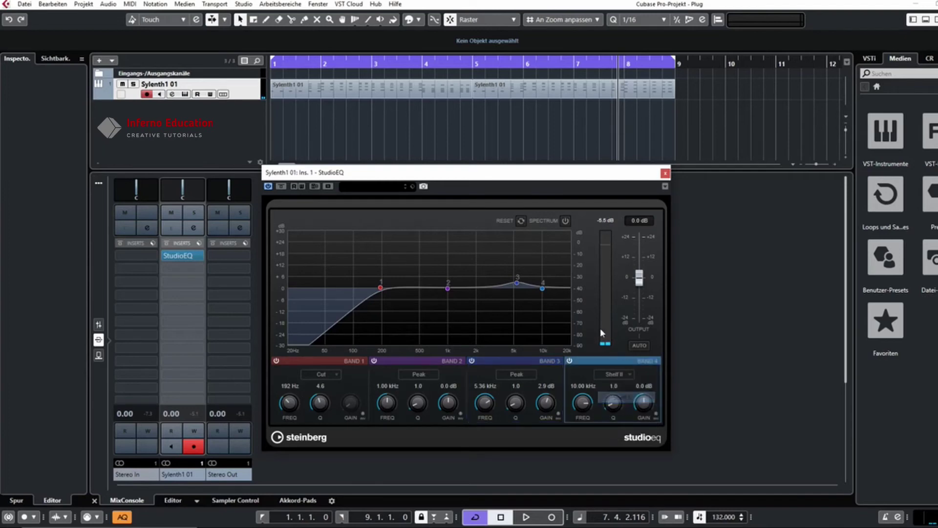
{"action": "left_click_drag", "start_coordinate": [543, 290], "coordinate": [542, 296]}
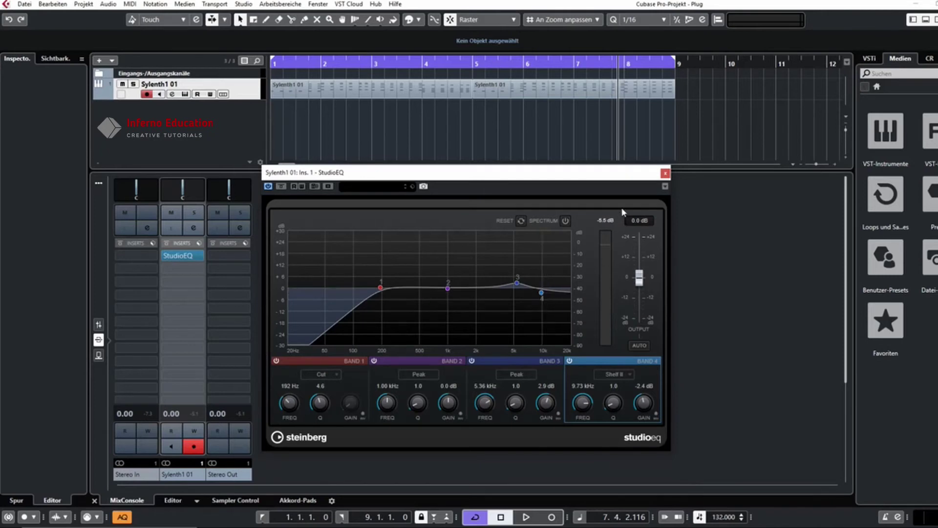
{"action": "left_click", "coordinate": [665, 173]}
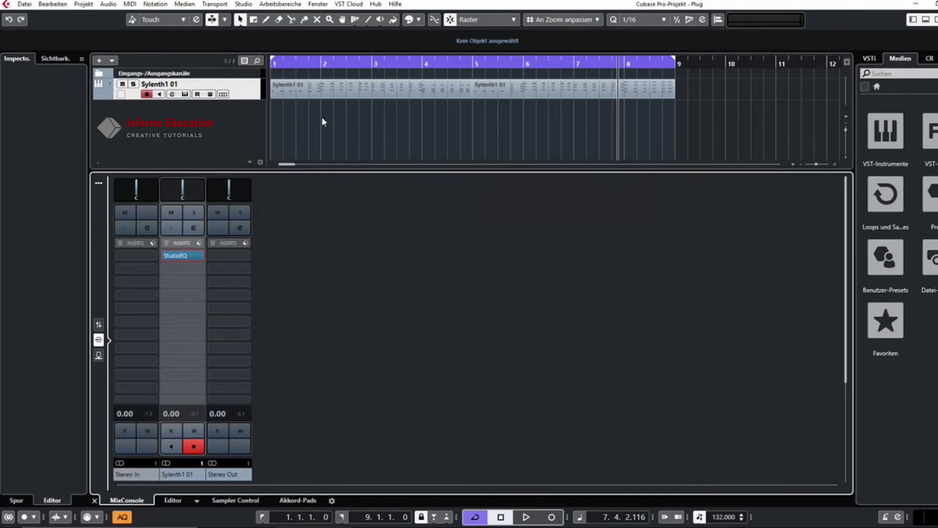
Reopen the Sylenth1 editor, enable the delay effect and adjust its left delay time and dry/wet mix
{"action": "left_click", "coordinate": [245, 86]}
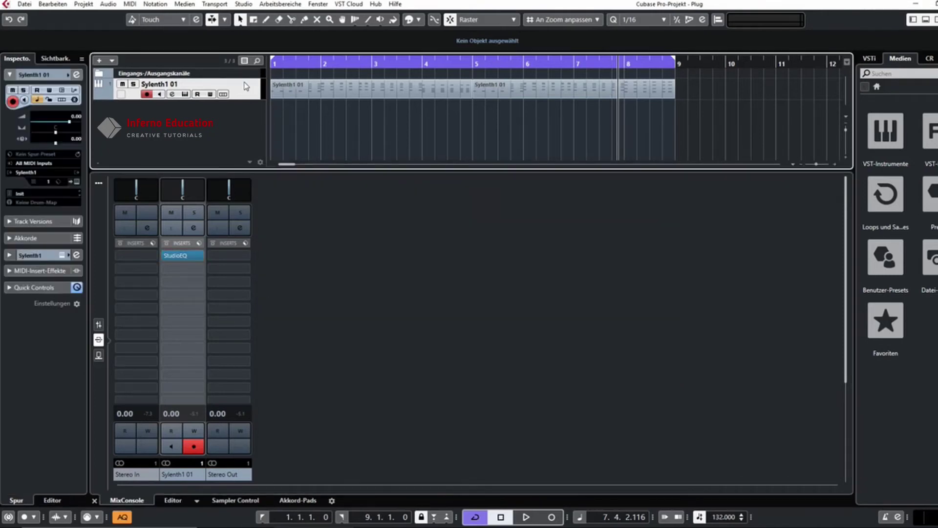
{"action": "left_click", "coordinate": [77, 181]}
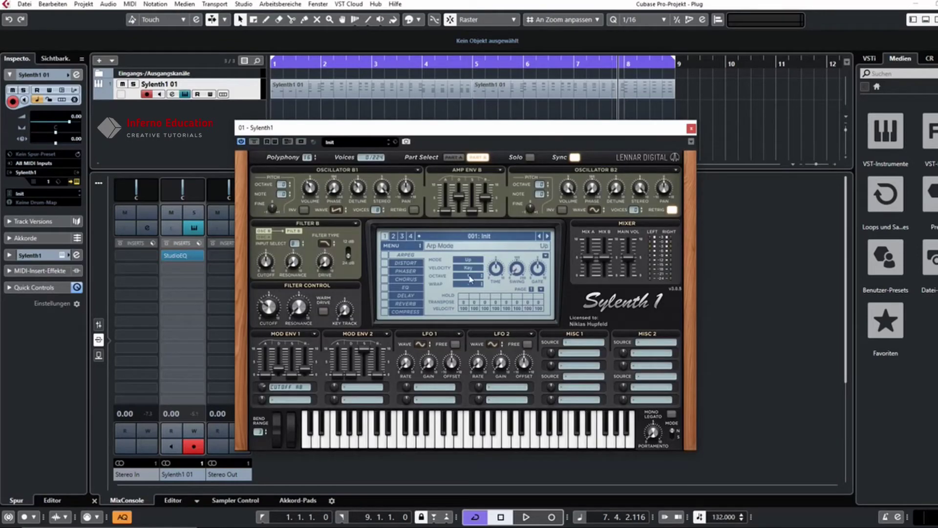
{"action": "left_click", "coordinate": [411, 304]}
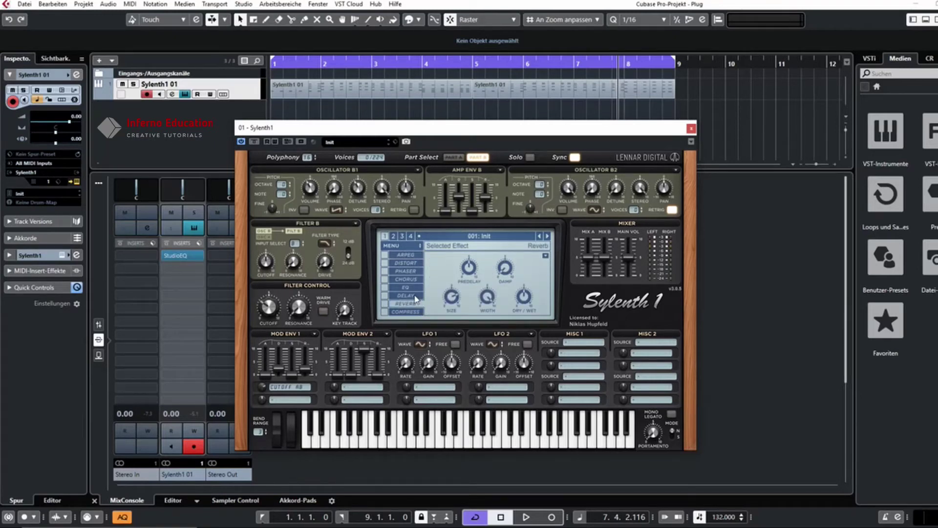
{"action": "left_click", "coordinate": [415, 296]}
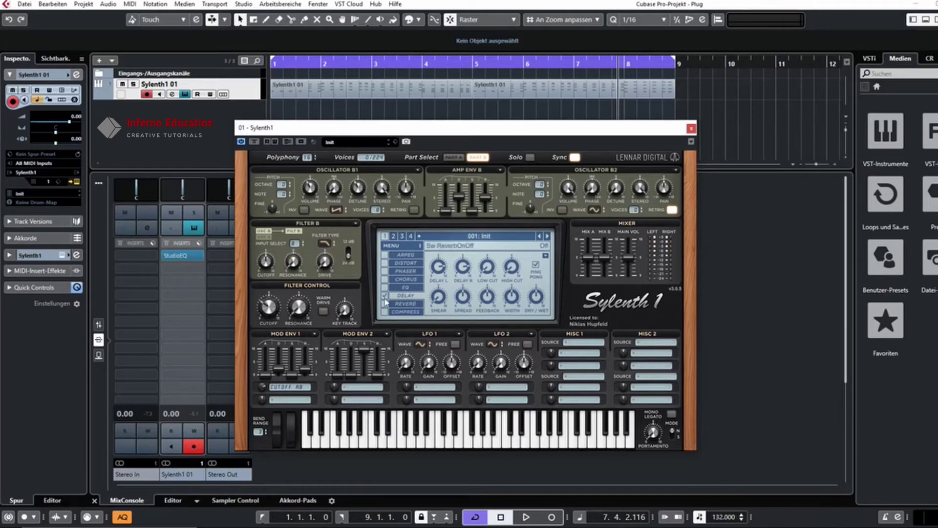
{"action": "left_click_drag", "start_coordinate": [439, 268], "coordinate": [440, 298]}
{"action": "left_click_drag", "start_coordinate": [537, 309], "coordinate": [542, 300]}
Sweep the Filter Control cutoff upward during playback to audition the delayed chords
{"action": "key", "text": "space"}
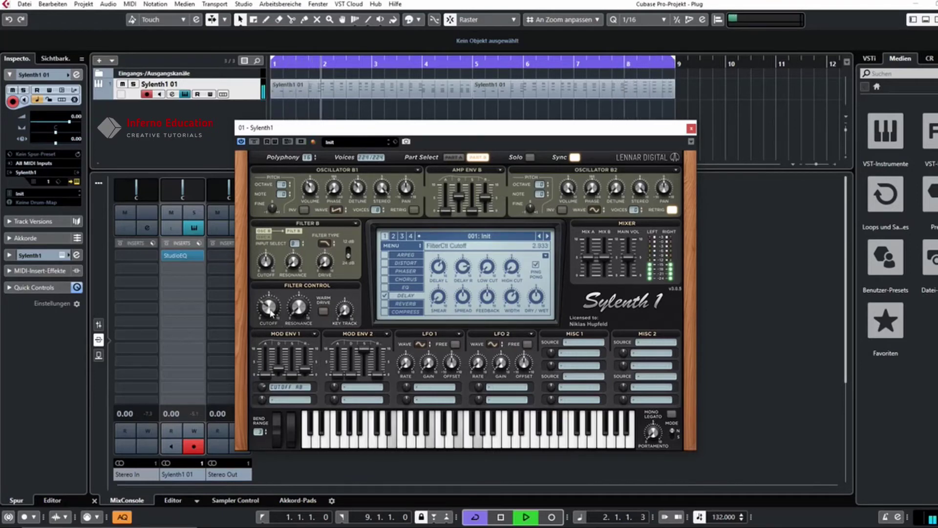
{"action": "left_click_drag", "start_coordinate": [270, 313], "coordinate": [307, 236]}
{"action": "key", "text": "space"}
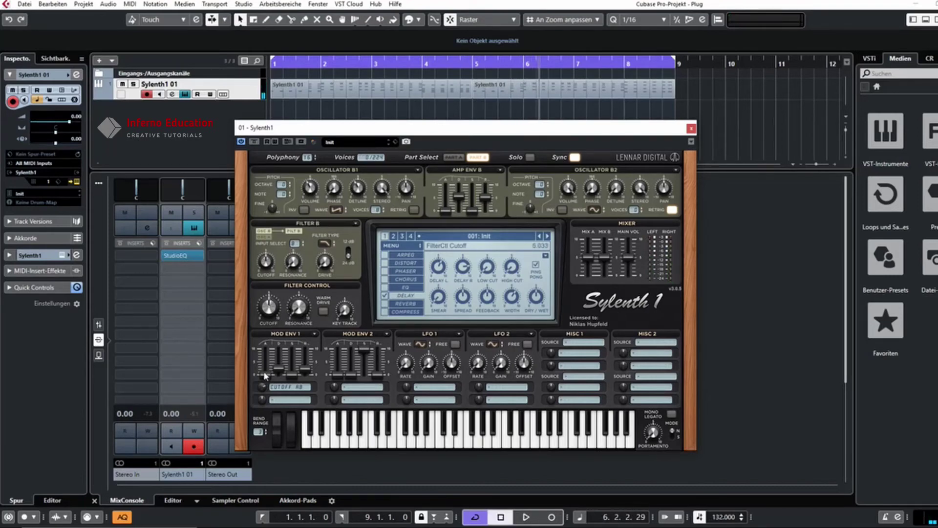
Enable the reverb effect and adjust its size and dry/wet mix while auditioning the chords
{"action": "left_click", "coordinate": [408, 304]}
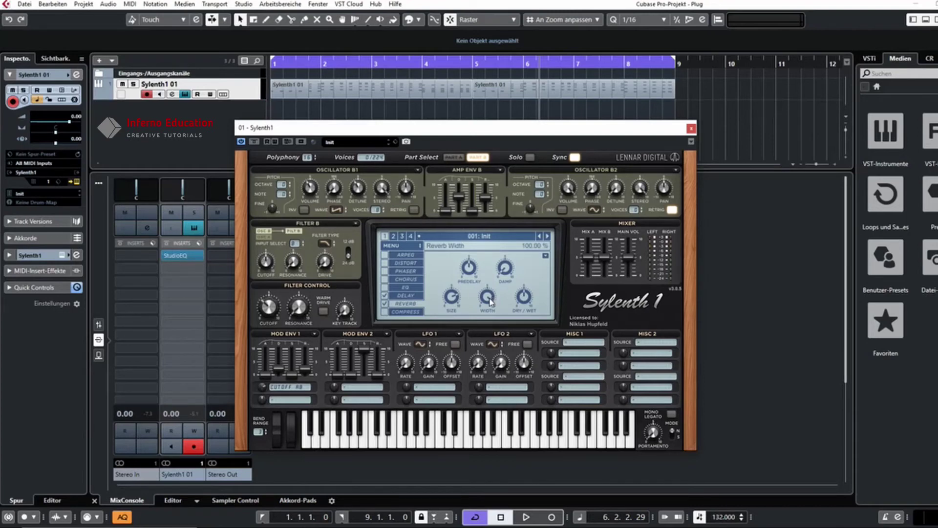
{"action": "left_click_drag", "start_coordinate": [452, 296], "coordinate": [451, 337]}
{"action": "left_click_drag", "start_coordinate": [523, 294], "coordinate": [524, 302]}
{"action": "key", "text": "space"}
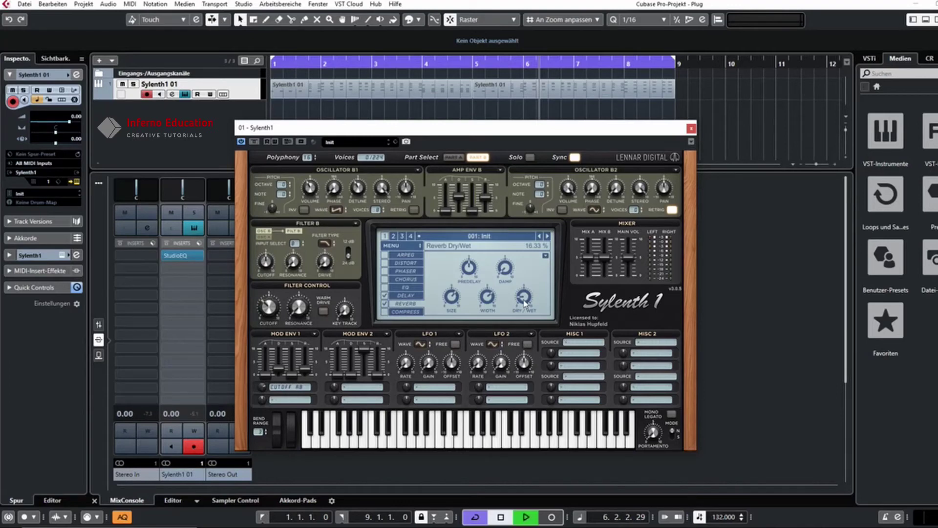
{"action": "left_click_drag", "start_coordinate": [524, 302], "coordinate": [530, 281]}
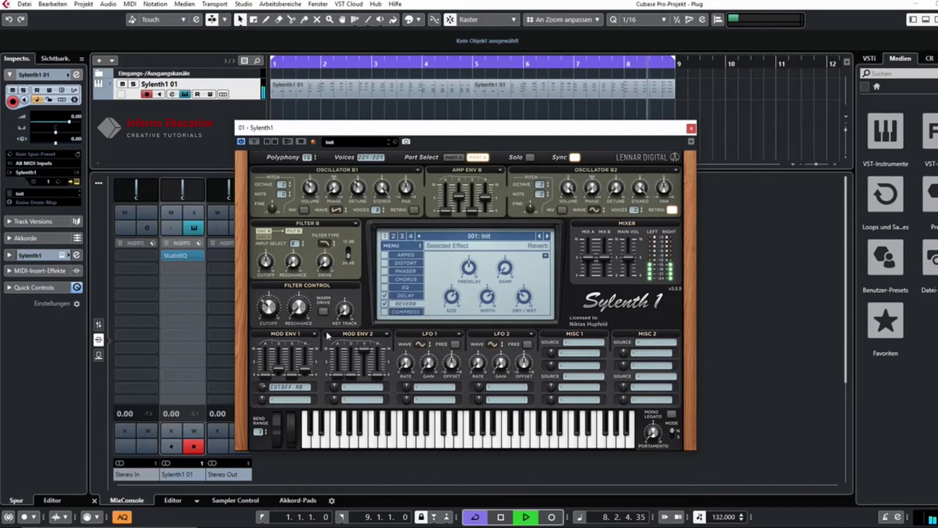
{"action": "key", "text": "space"}
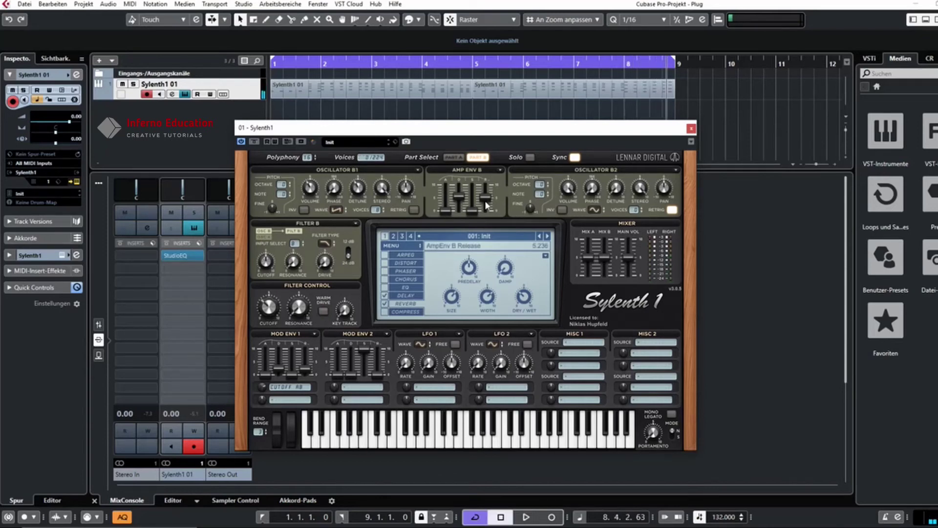
Play the pattern from the beginning while sweeping the Filter Control cutoff up to 10 to audition the full sound
{"action": "left_click", "coordinate": [581, 107]}
{"action": "key", "text": "Home"}
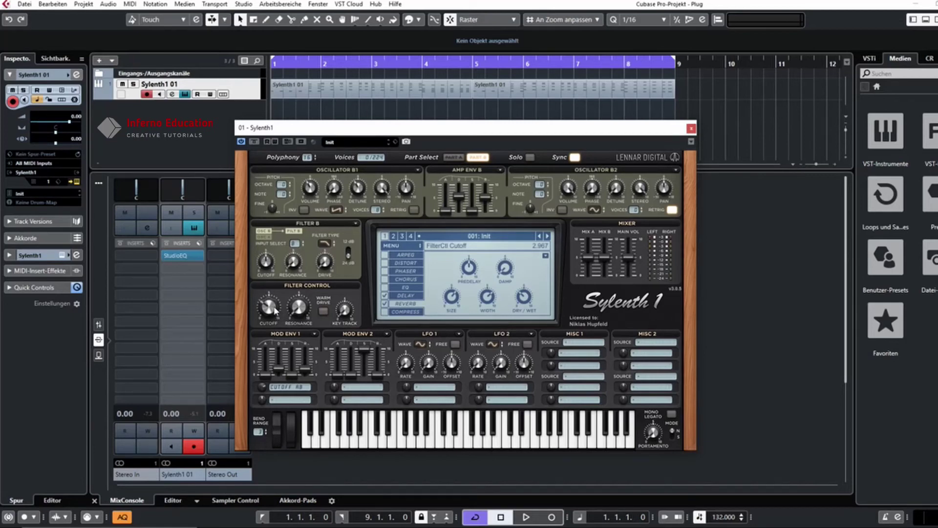
{"action": "key", "text": "space"}
{"action": "left_click_drag", "start_coordinate": [275, 311], "coordinate": [311, 218]}
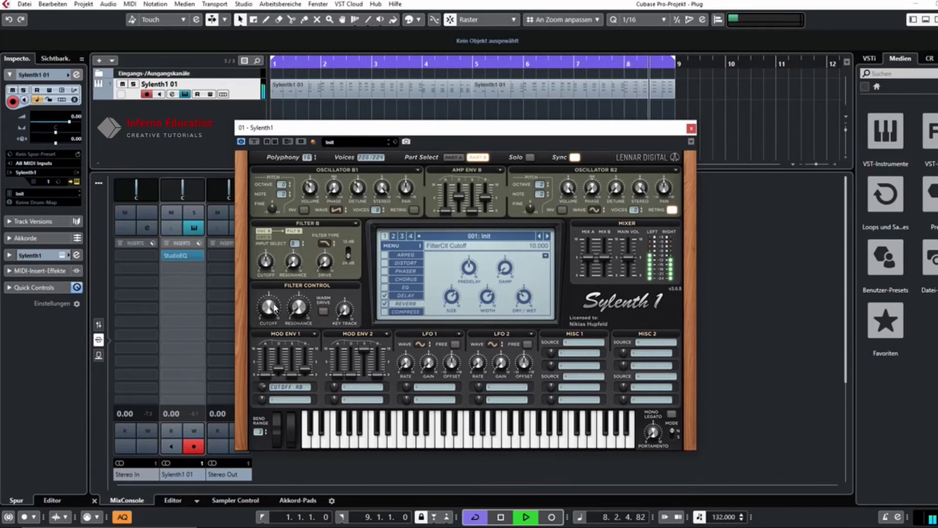
{"action": "key", "text": "space"}
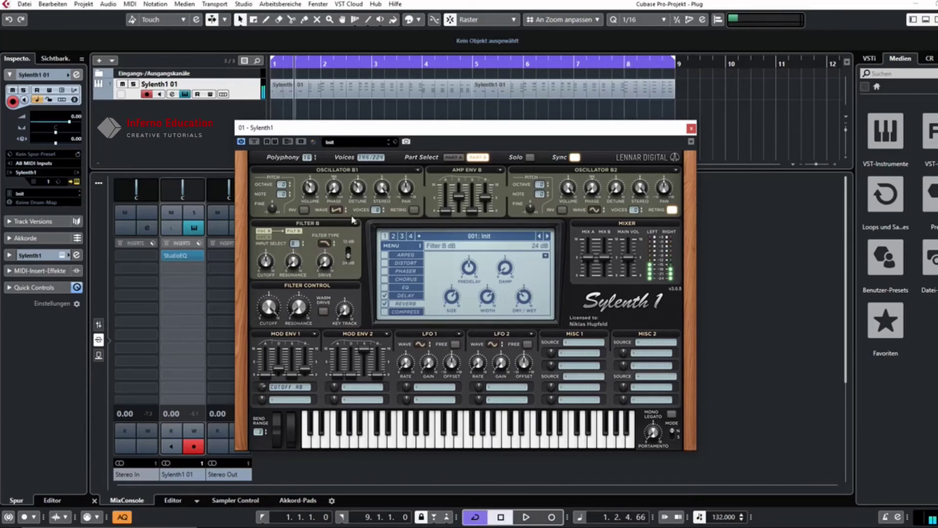
Switch Sylenth1 to Part A and replay the pattern from the beginning
{"action": "left_click", "coordinate": [454, 157]}
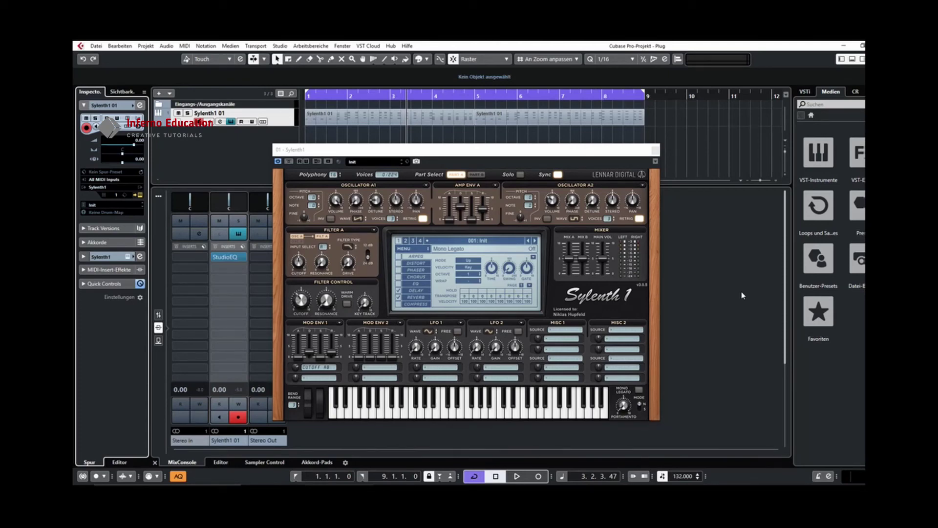
{"action": "left_click", "coordinate": [598, 141]}
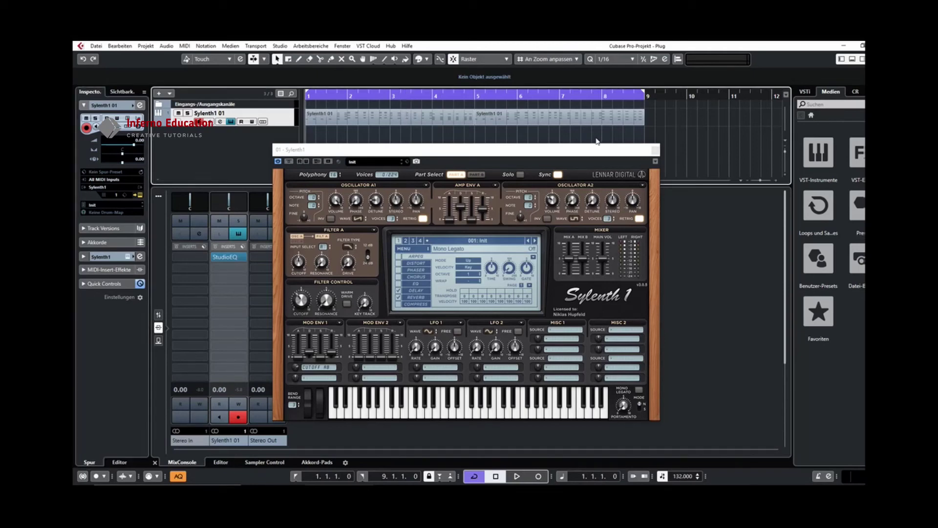
{"action": "key", "text": "space"}
{"action": "mouse_move", "coordinate": [479, 353]}
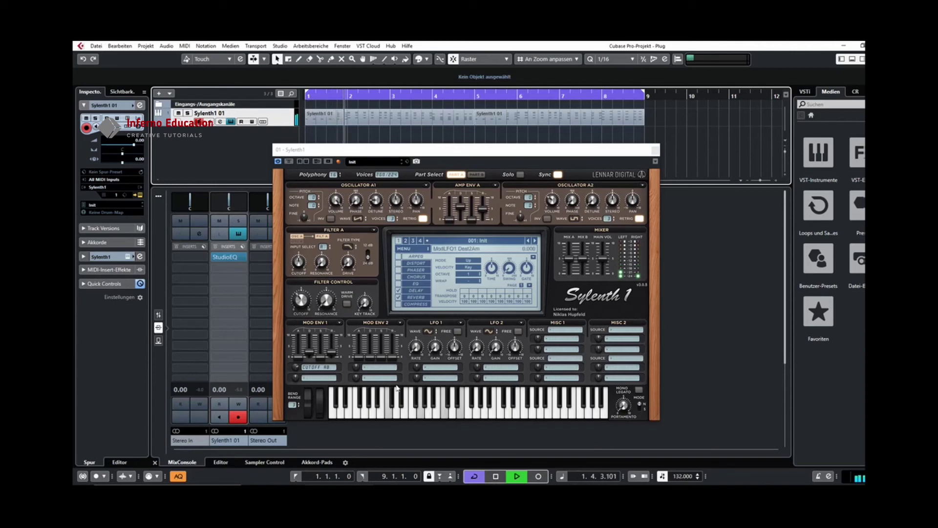
{"action": "key", "text": "space"}
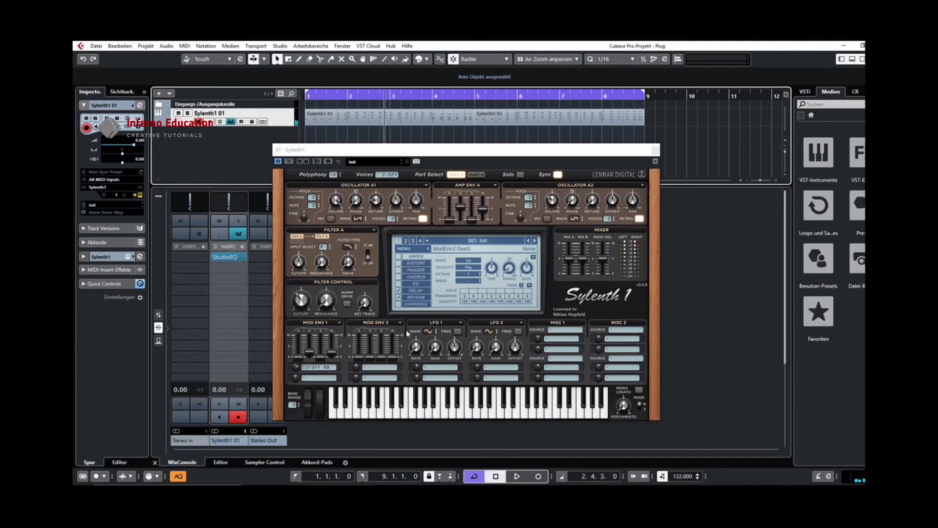
Assign Mod Env 2's first destination to Pitch A and B with an amount of about 0.93 and audition it
{"action": "left_click", "coordinate": [375, 368]}
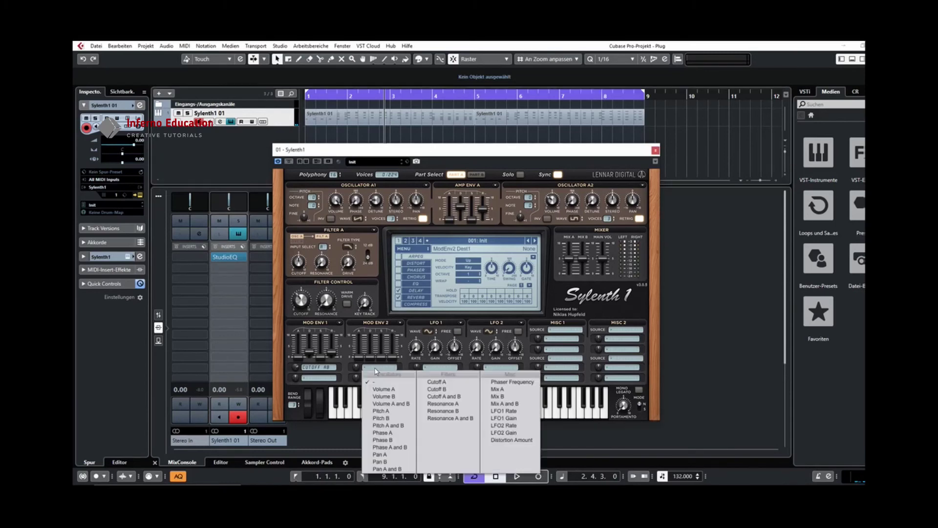
{"action": "left_click", "coordinate": [403, 426]}
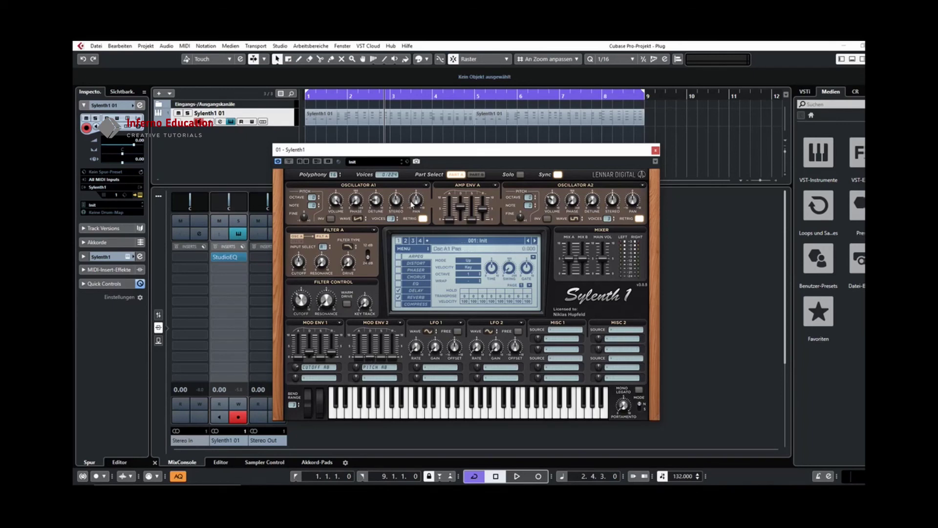
{"action": "key", "text": "space"}
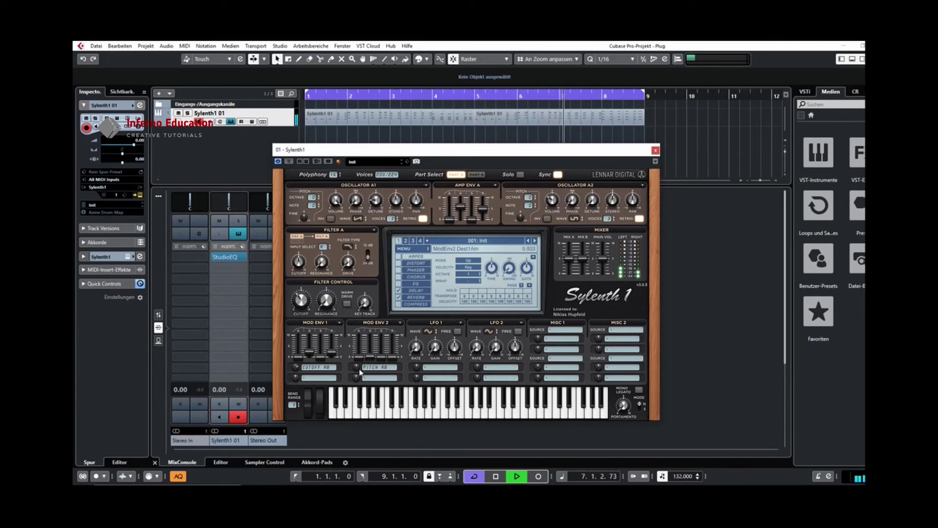
{"action": "key", "text": "space"}
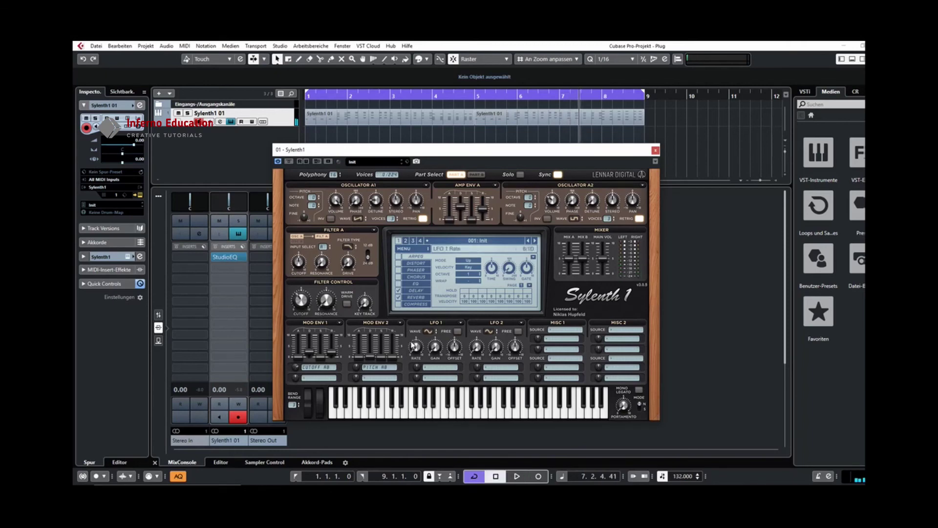